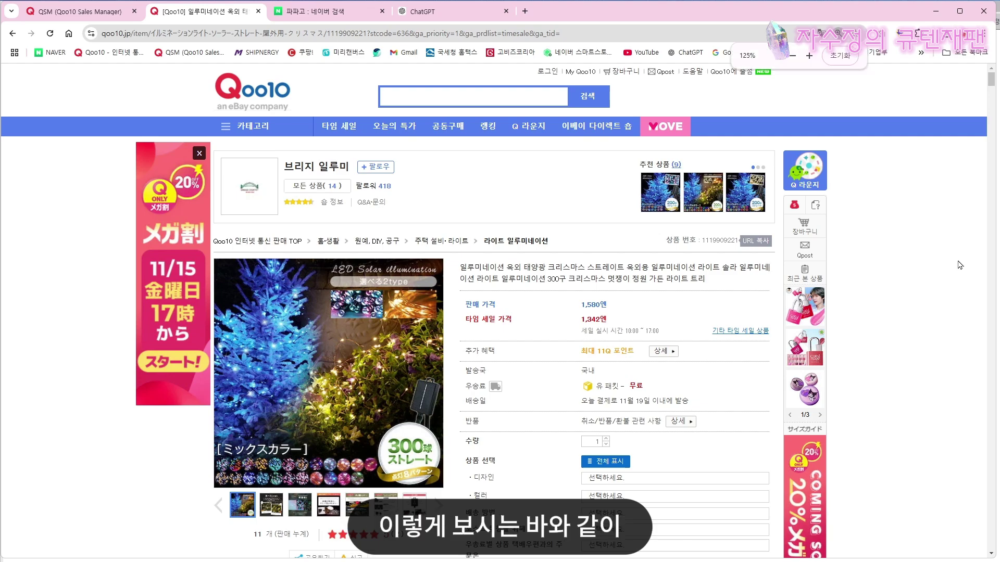
- Examine the regular price, time sale price and sale hours on the Qoo10 illumination light product page
key("ctrl+plus")
scroll(960, 265, "down", 1)
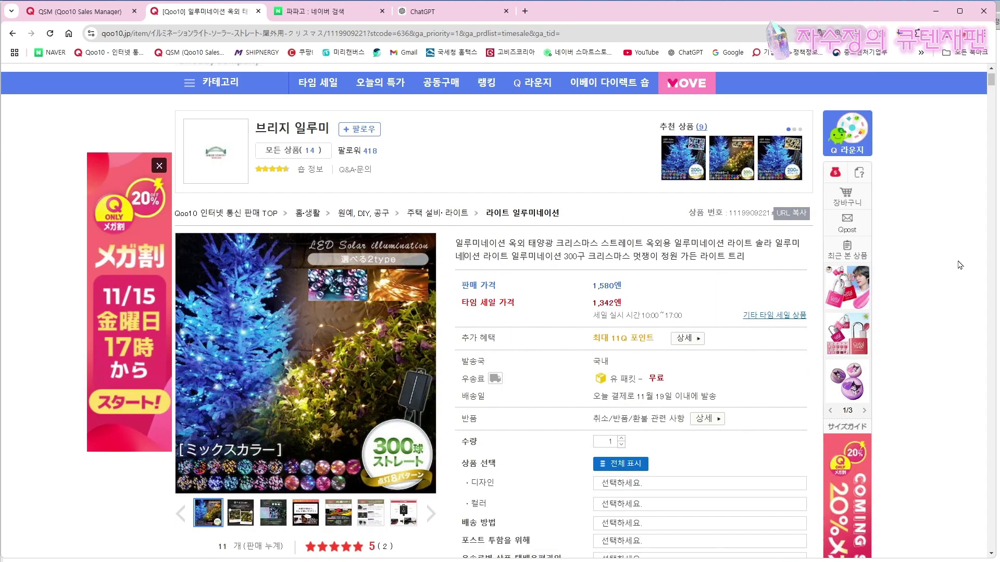
key("ctrl+plus")
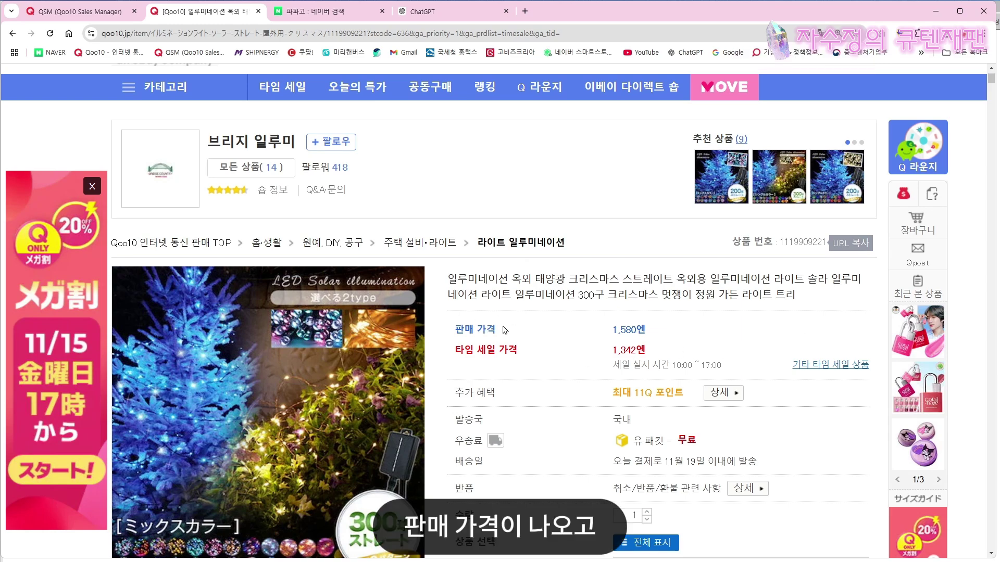
key("ctrl+plus")
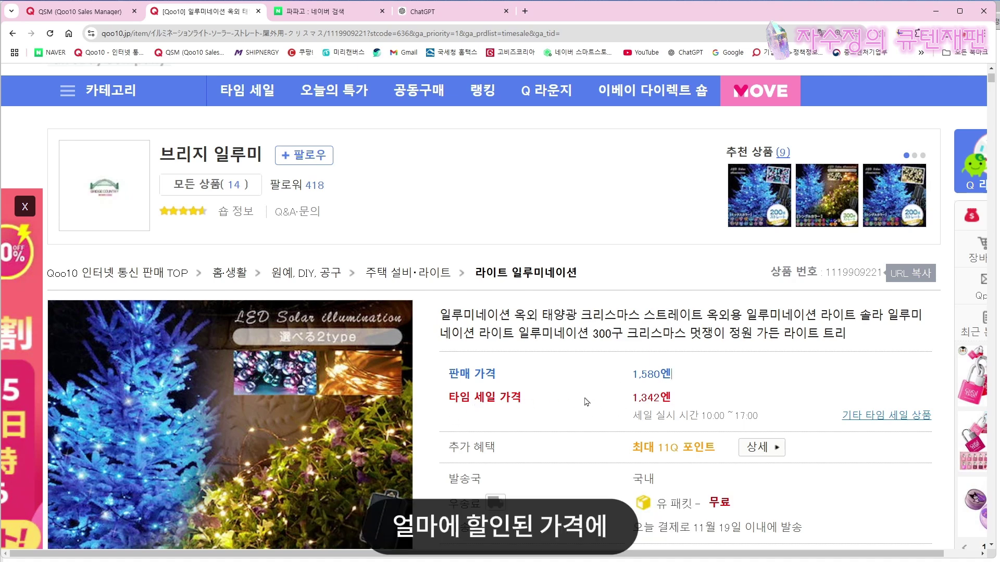
key("ctrl+plus")
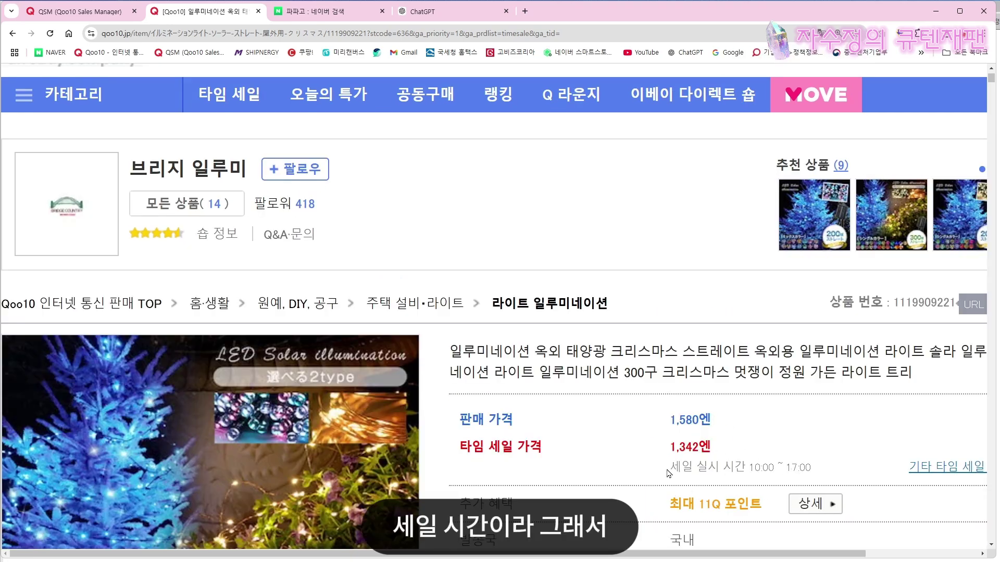
left_click_drag(747, 471, 669, 471)
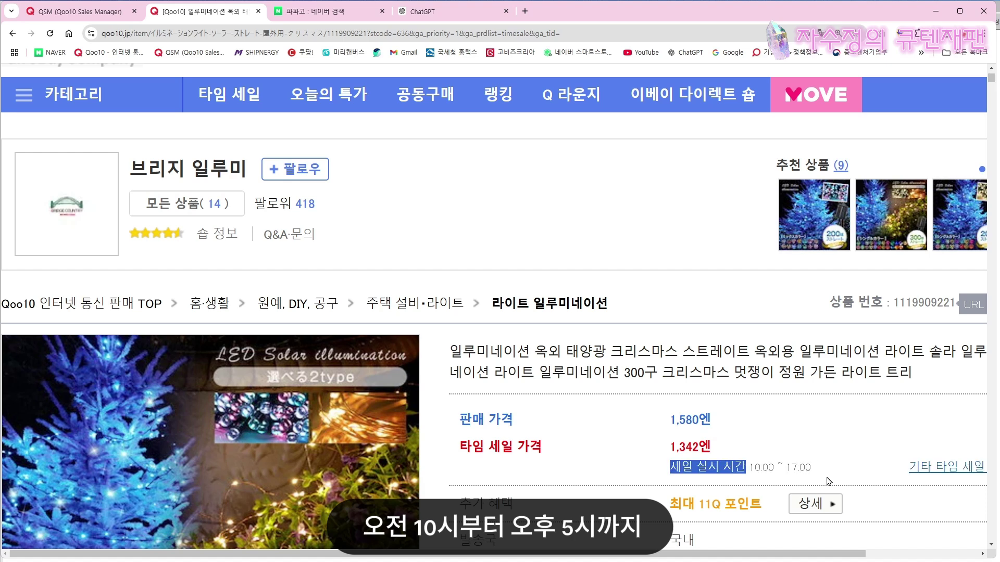
left_click(831, 465)
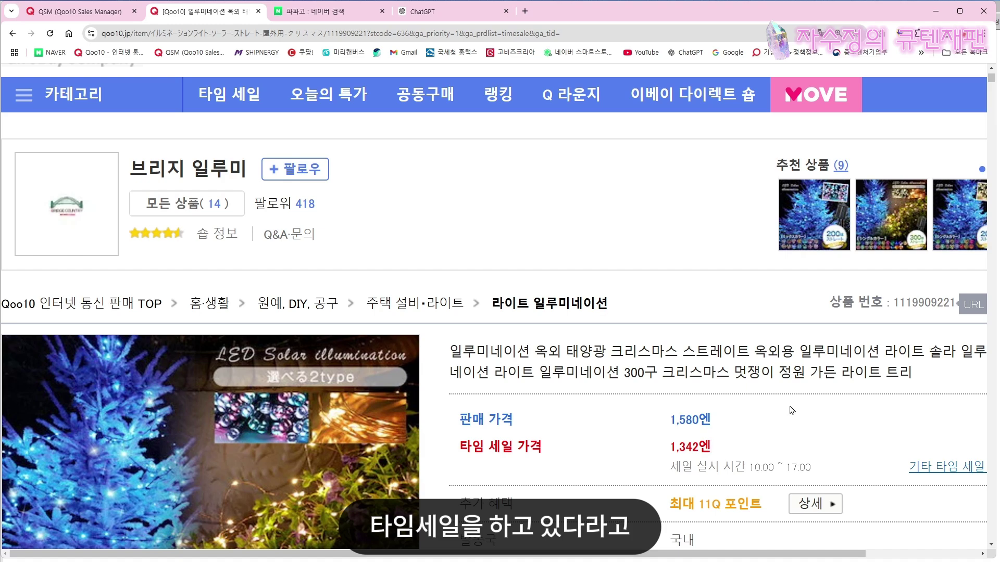
key("ctrl+minus")
key("ctrl+minus")
key("ctrl+minus")
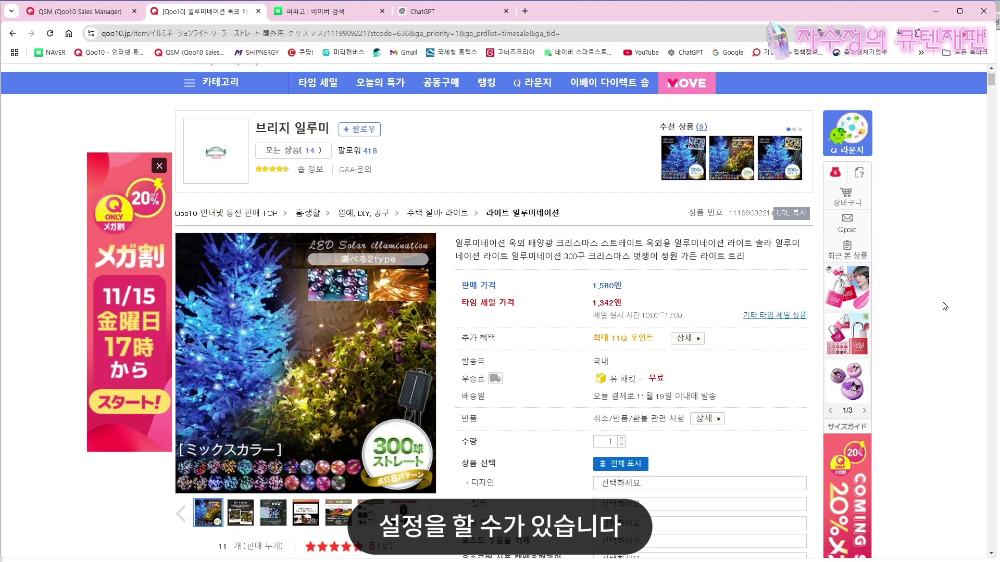
- In Qoo10 Sales Manager, open the time sale/daily deal discount settings and choose the [TEST] Kuromi mineral powder as the discounted product
key("alt+Tab")
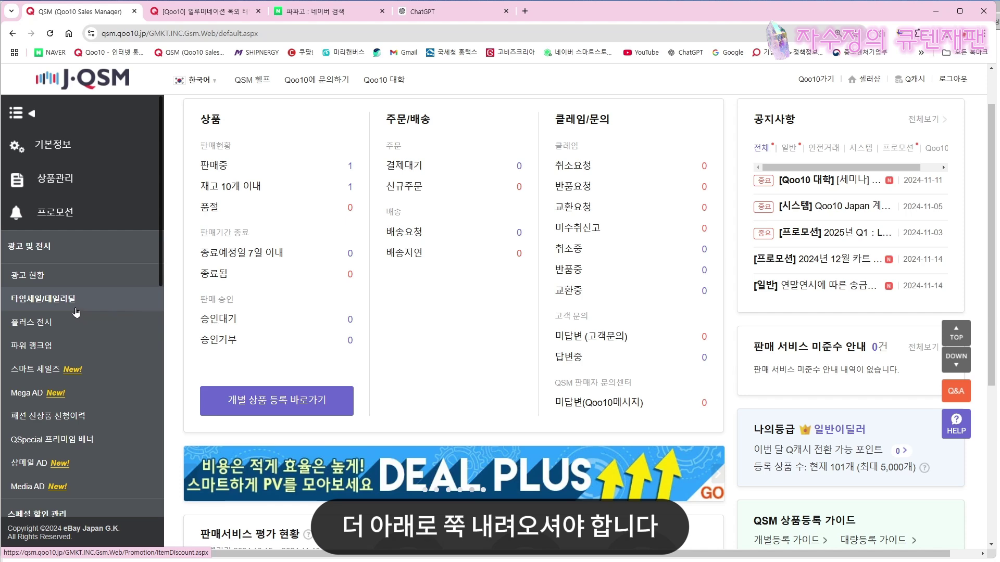
scroll(76, 312, "down", 5)
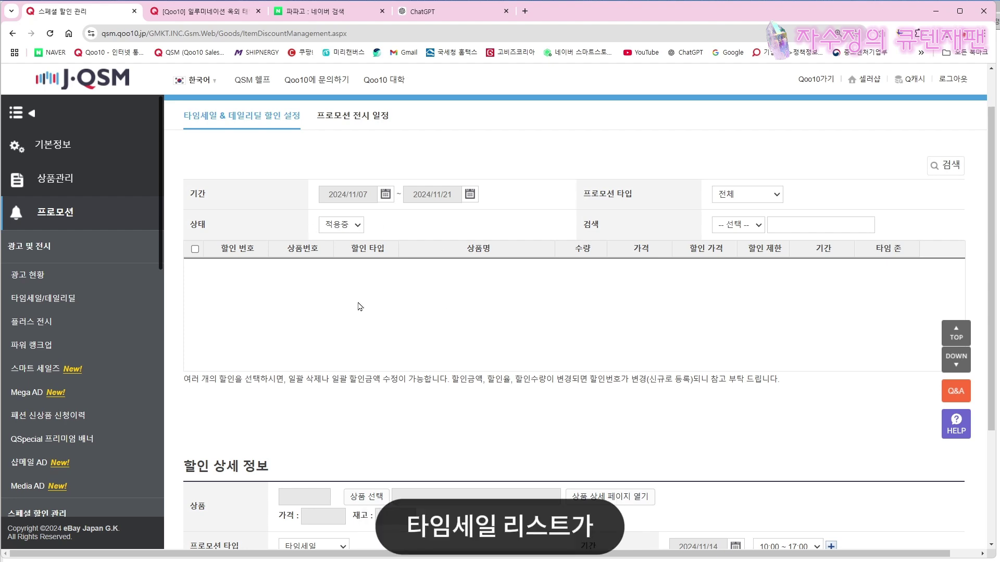
scroll(489, 332, "down", 3)
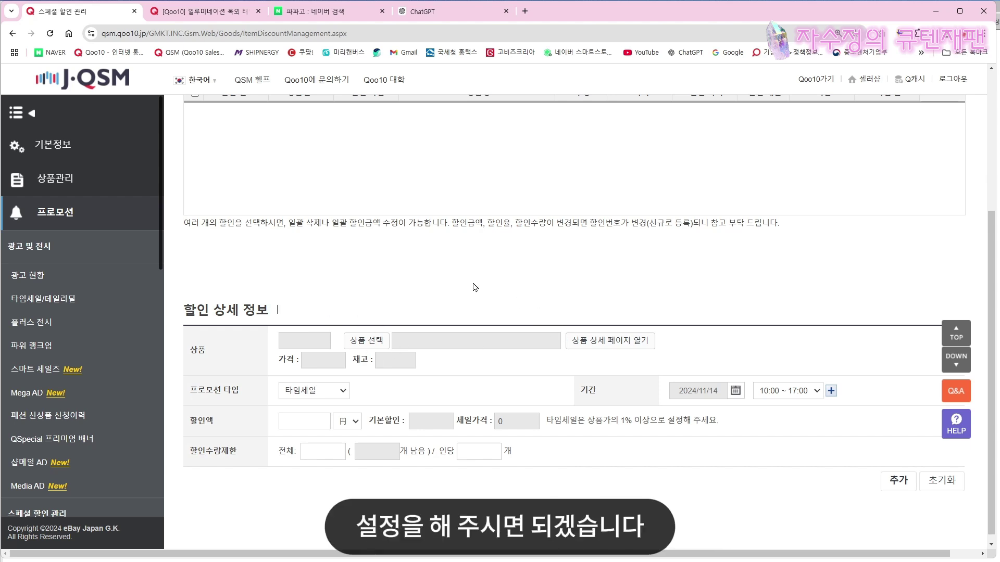
left_click(368, 341)
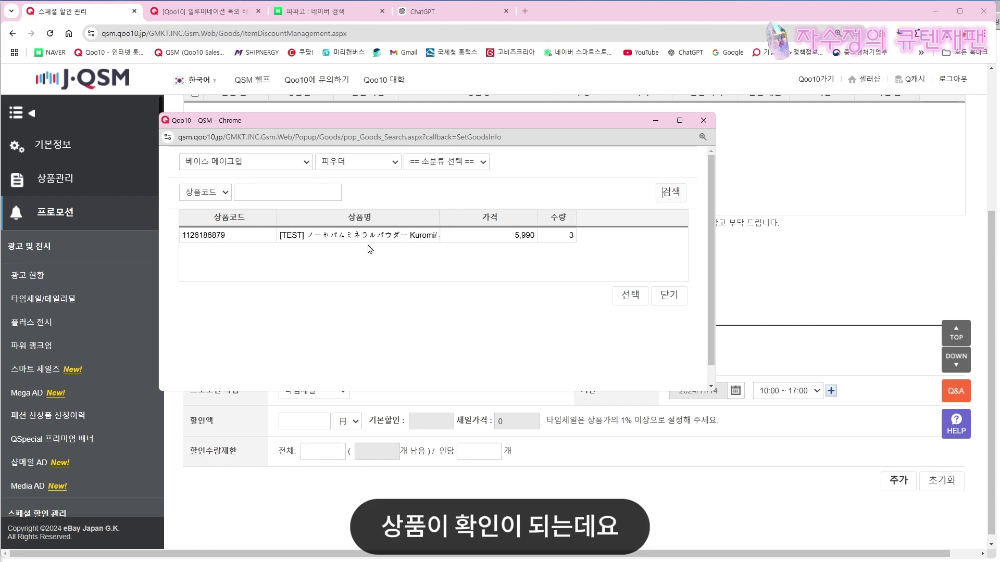
double_click(328, 236)
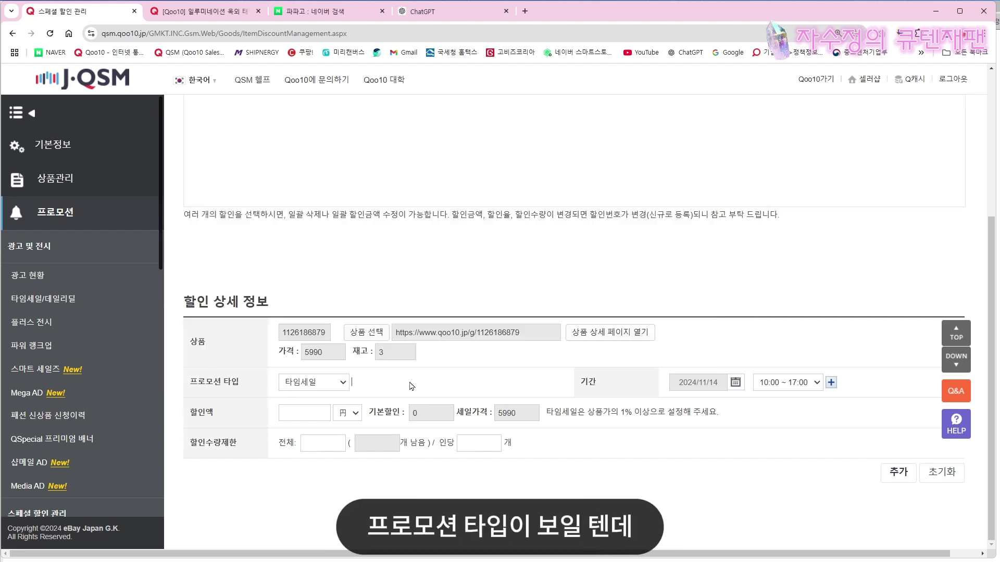
- Set the time sale discount to 100 yen and the purchase limit per person to 1 item
key("ctrl+plus")
key("ctrl+plus")
key("ctrl+plus")
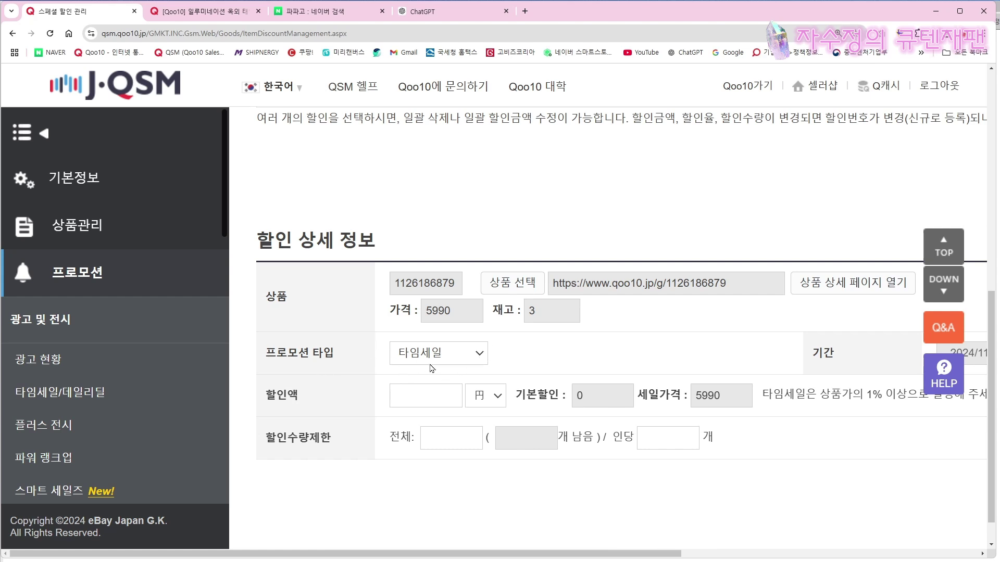
left_click(503, 402)
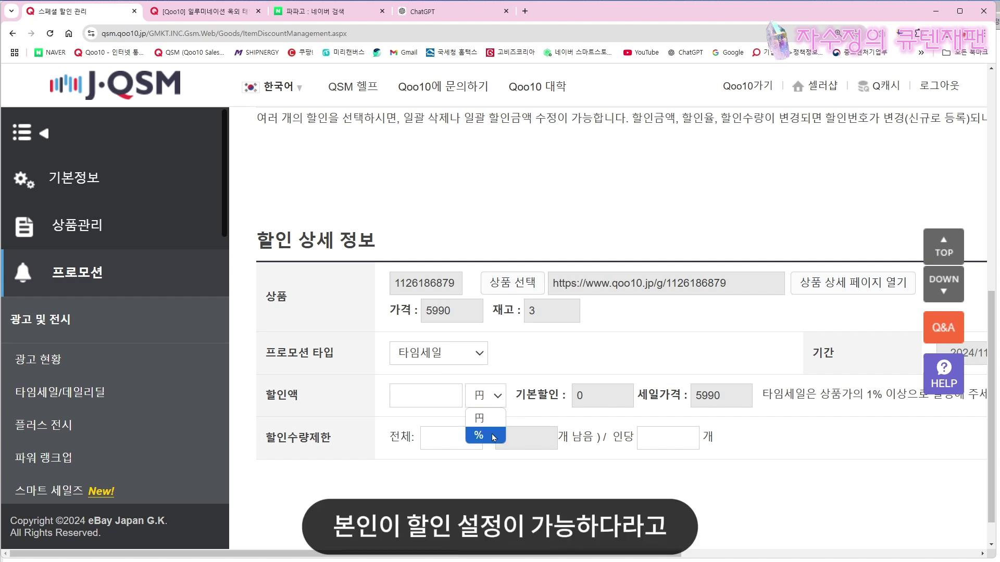
left_click(436, 395)
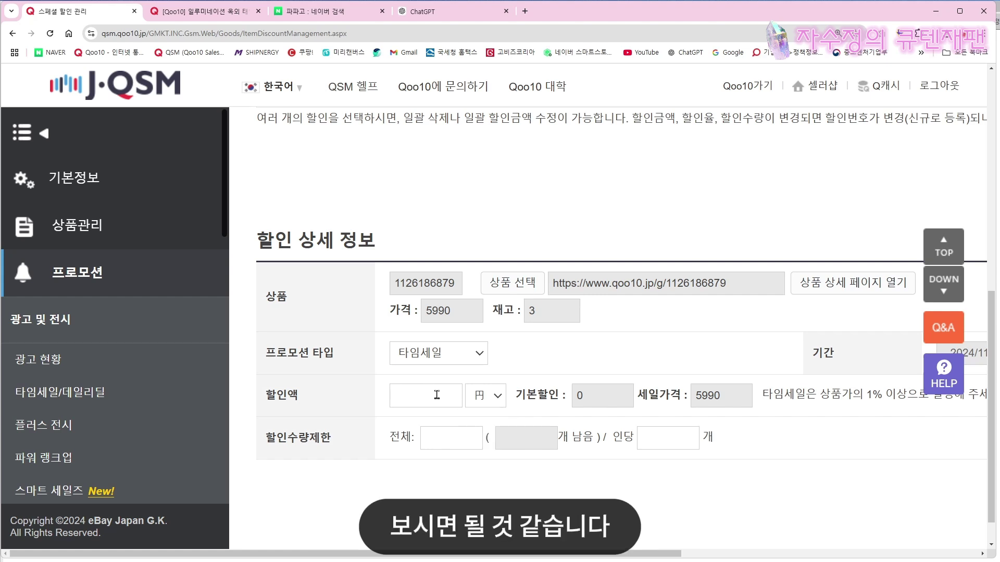
type("100")
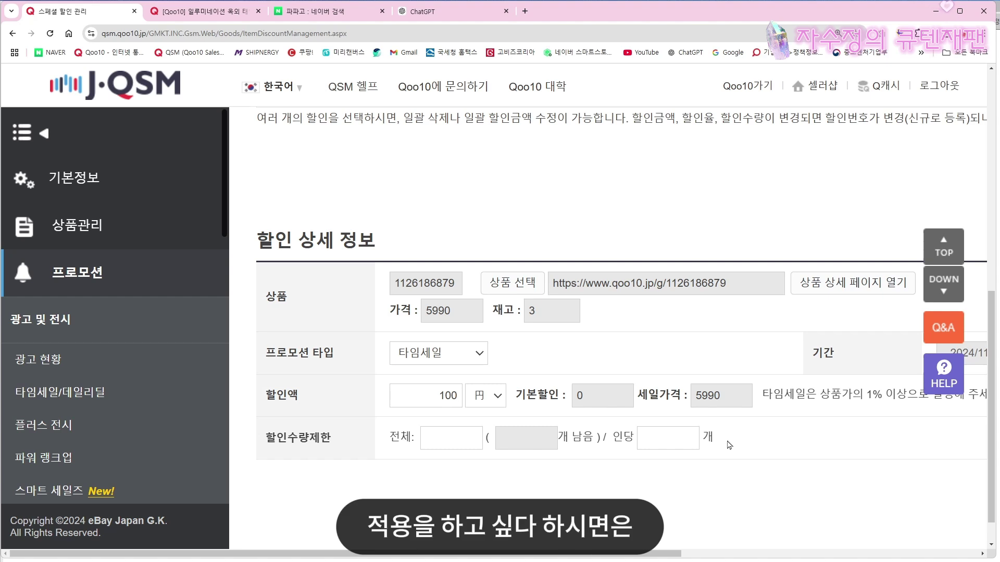
left_click(676, 438)
type("2")
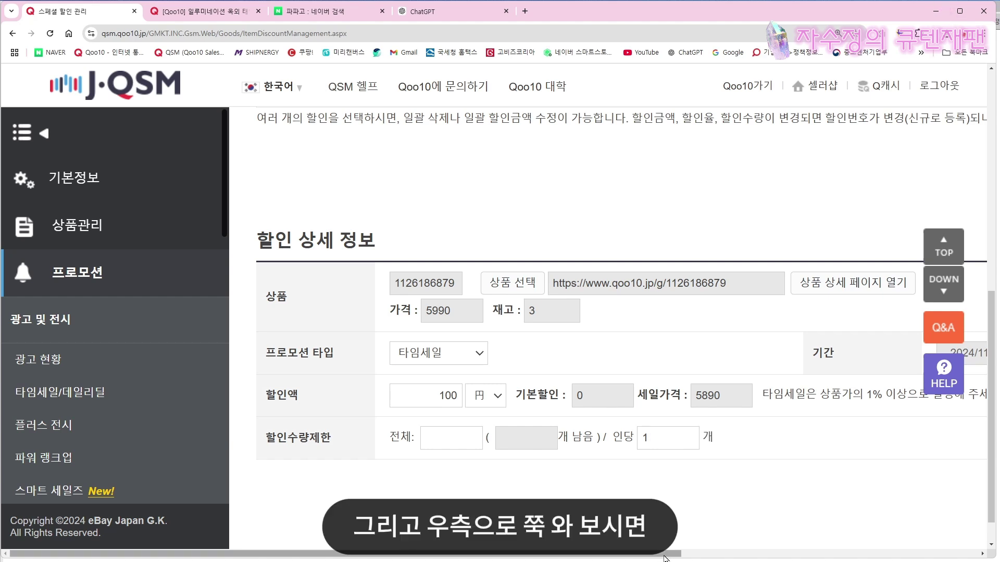
- Set the time sale's time zone on 2024/11/14 to 17:00 ~ 24:00
left_click_drag(666, 558, 963, 558)
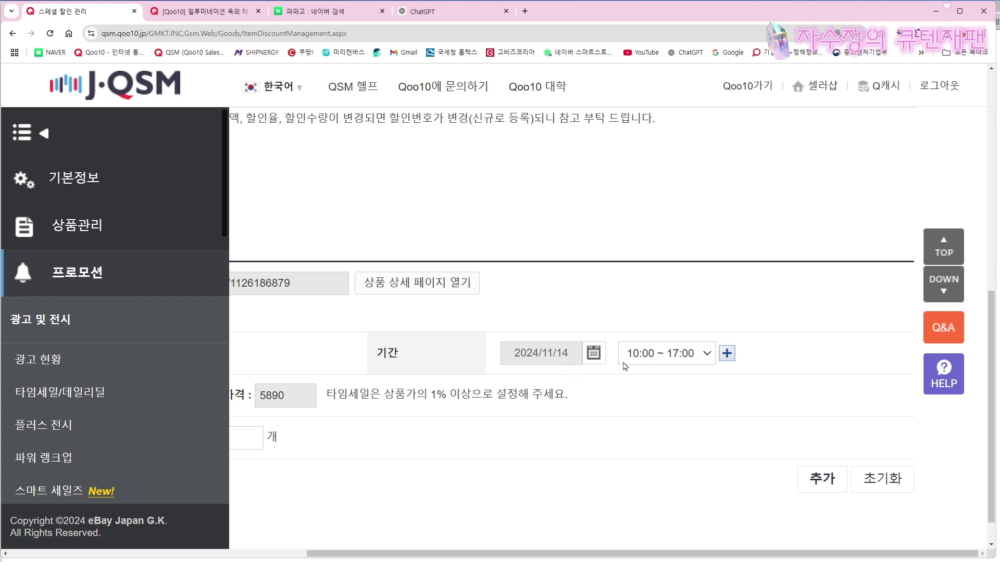
left_click(704, 357)
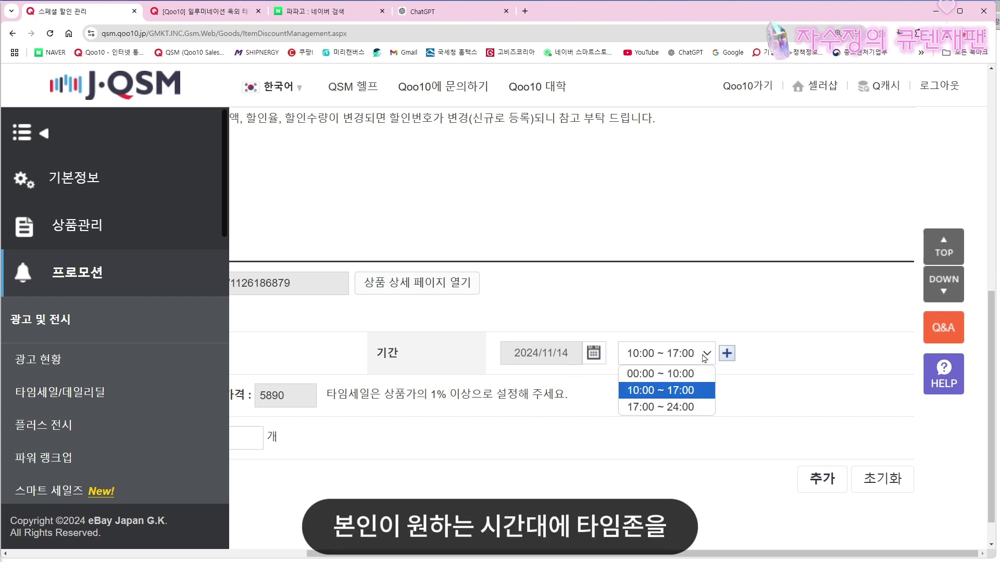
left_click(676, 412)
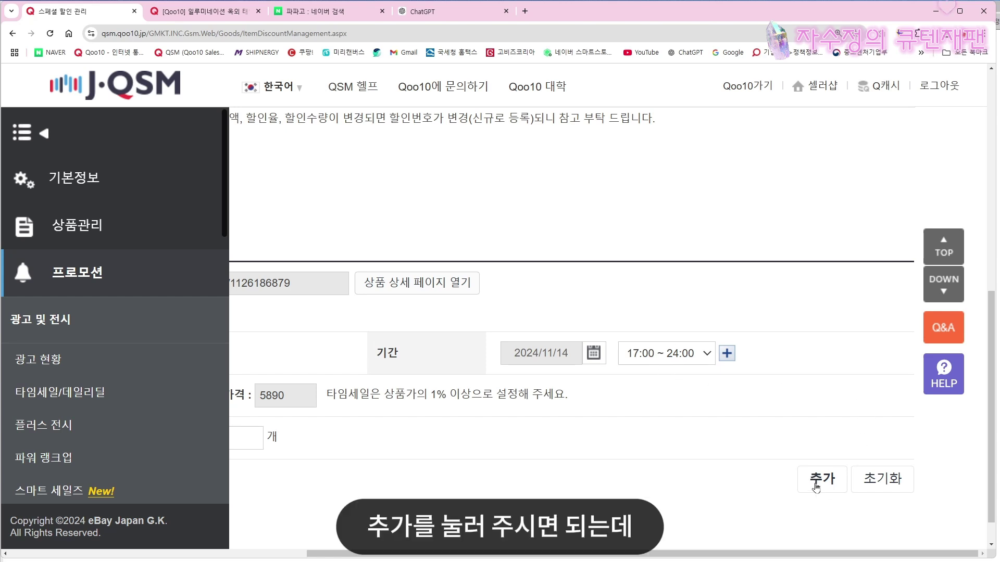
- Open the multi-period discount settings, enable 연속 기간 설정, and set the start to 2024/11/14, 17:00 ~ 24:00
left_click(727, 354)
left_click_drag(281, 204, 386, 211)
left_click(427, 208)
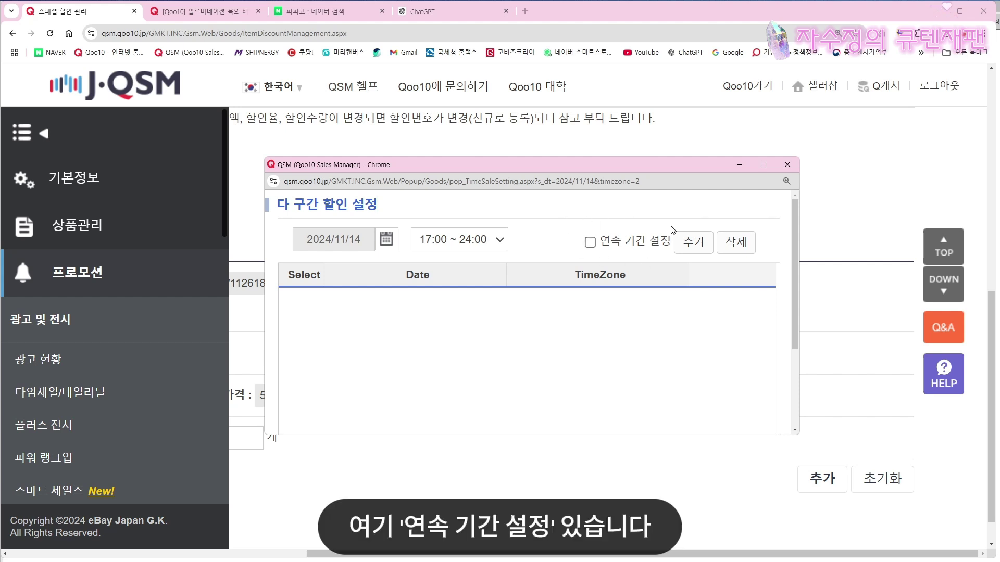
left_click(589, 242)
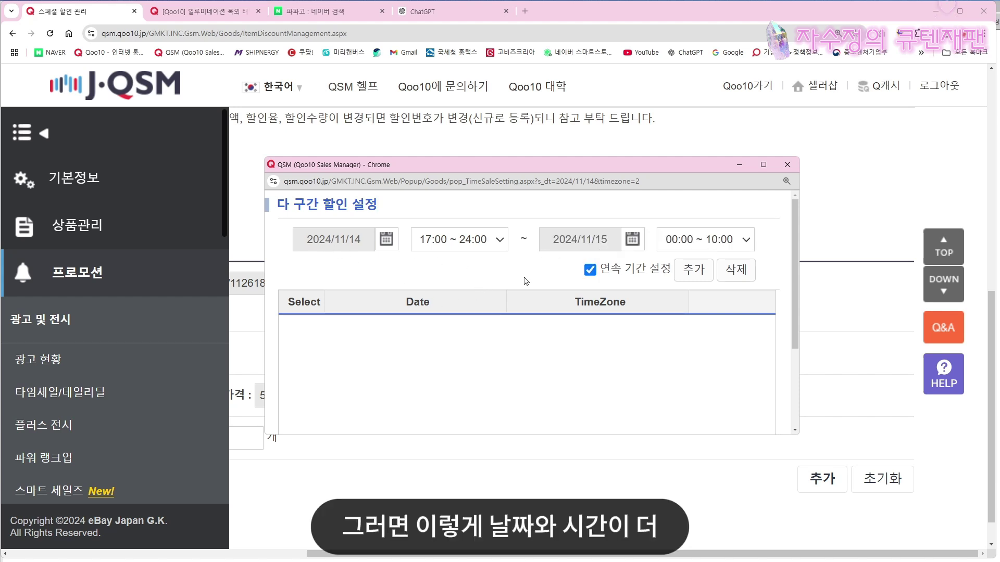
left_click(386, 242)
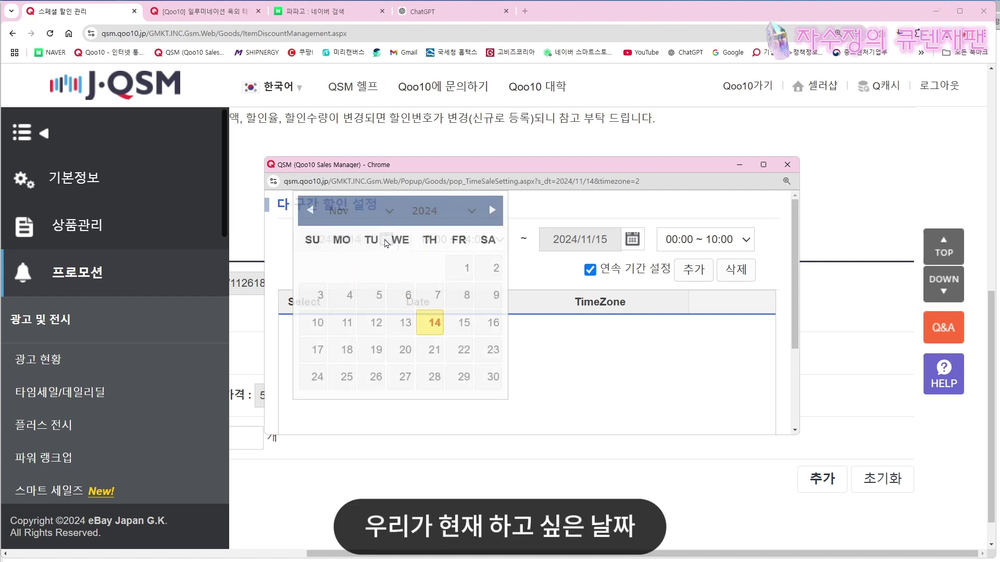
left_click(430, 323)
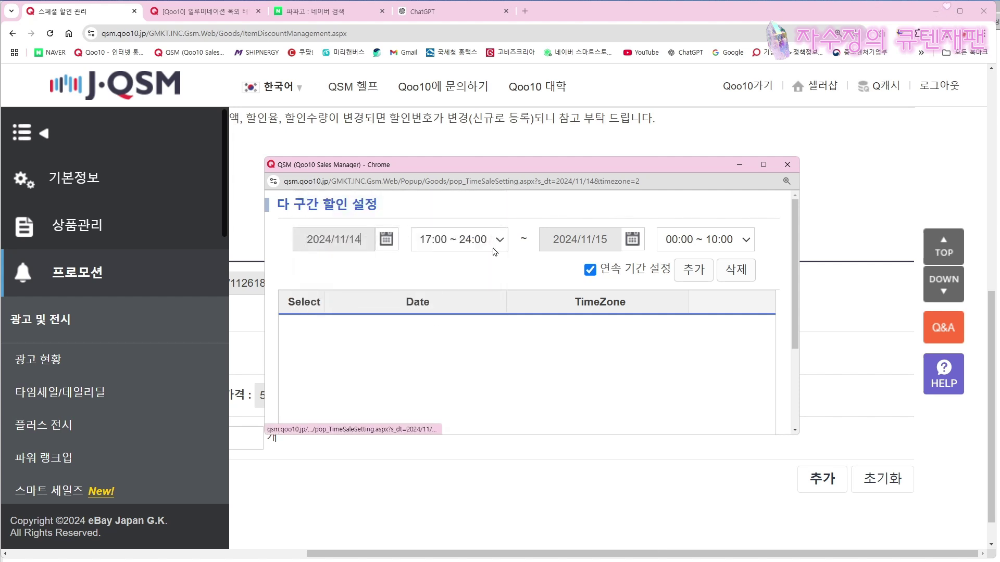
left_click(501, 244)
left_click(476, 293)
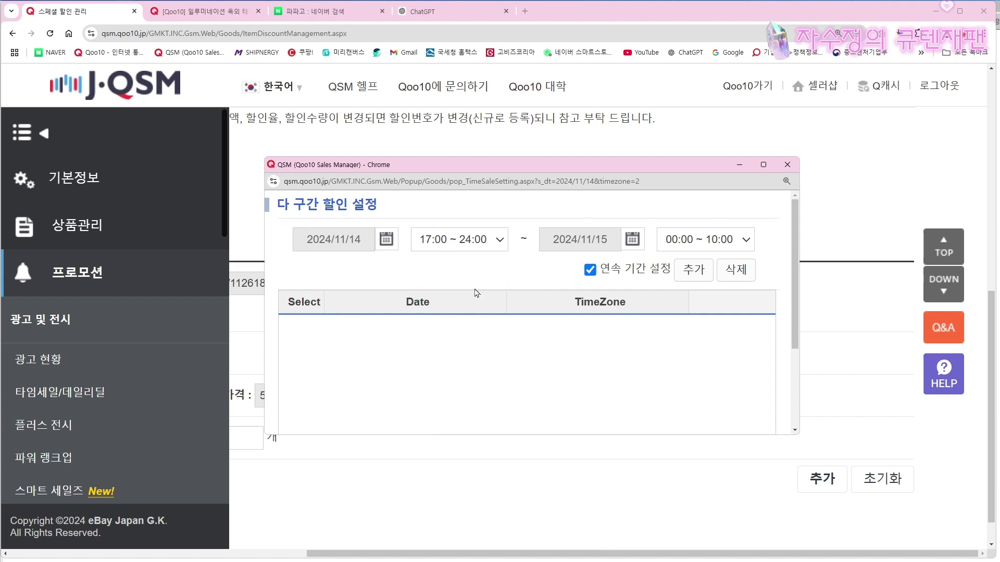
- Set the continuous period's end to 2024/11/16, 10:00 ~ 17:00, and add the period to the list
left_click(632, 239)
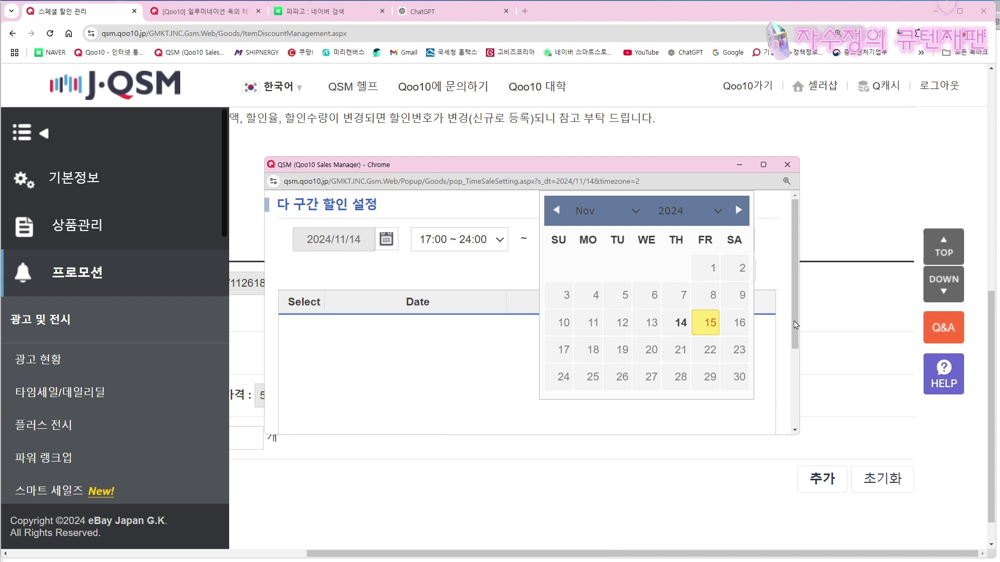
left_click(745, 324)
left_click(743, 248)
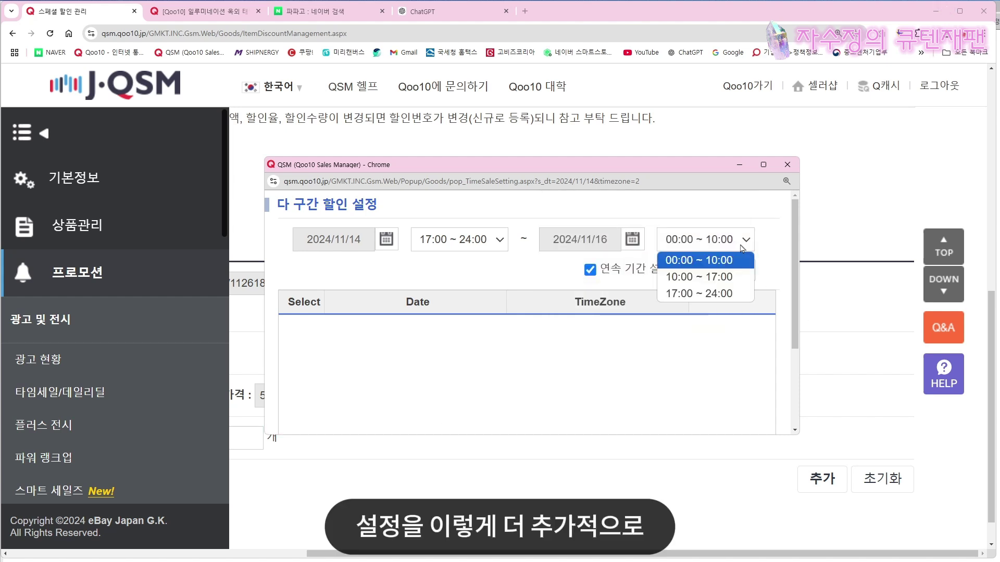
left_click(724, 276)
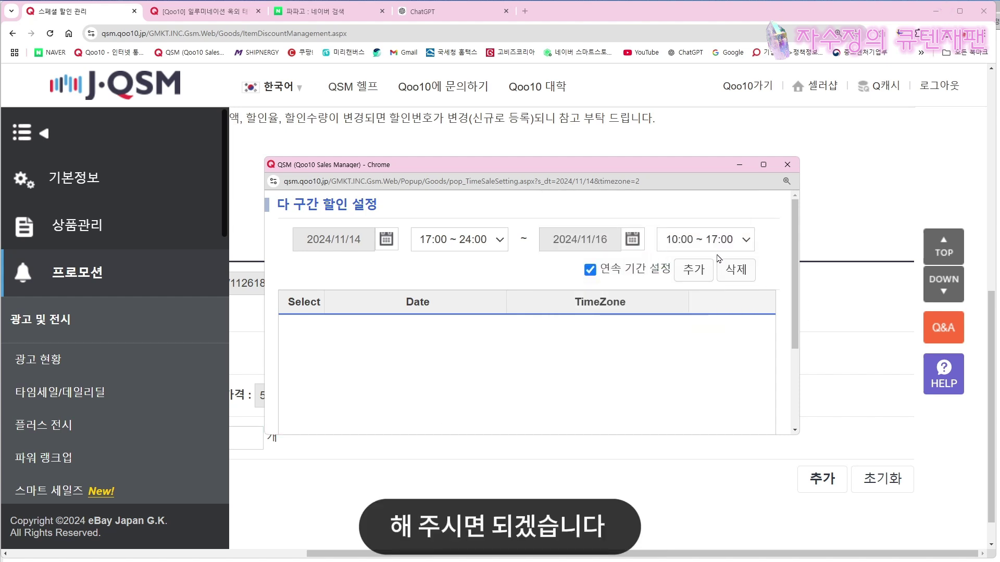
left_click(695, 274)
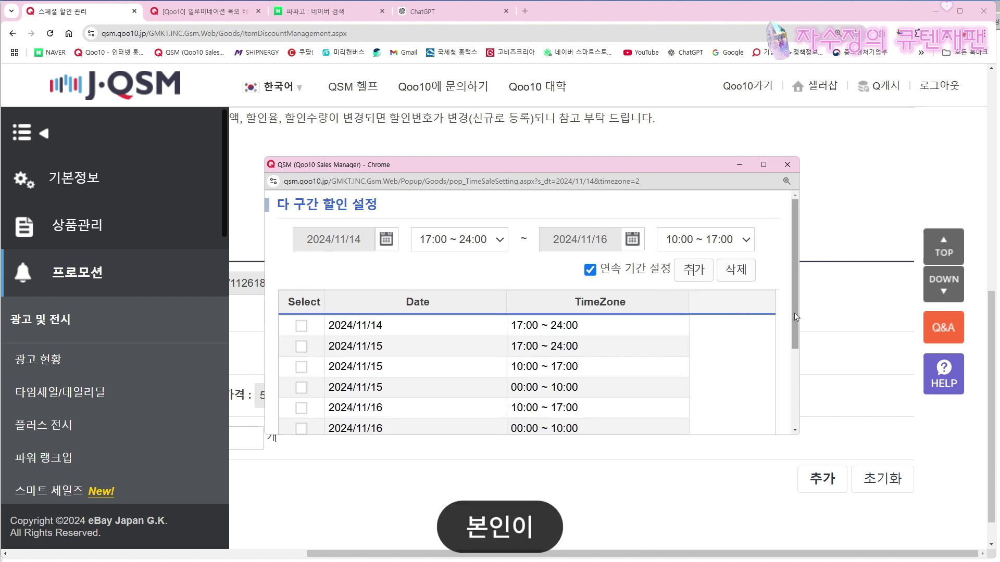
- Select all listed date and time zone entries from 2024/11/14 to 2024/11/16 and save the multi-period discount settings
scroll(606, 353, "down", 1)
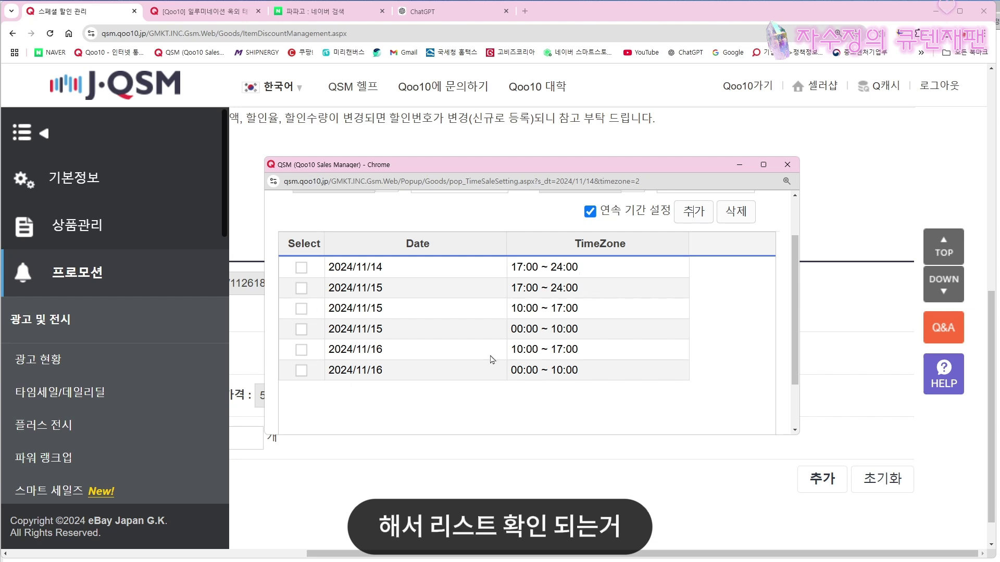
scroll(644, 373, "down", 1)
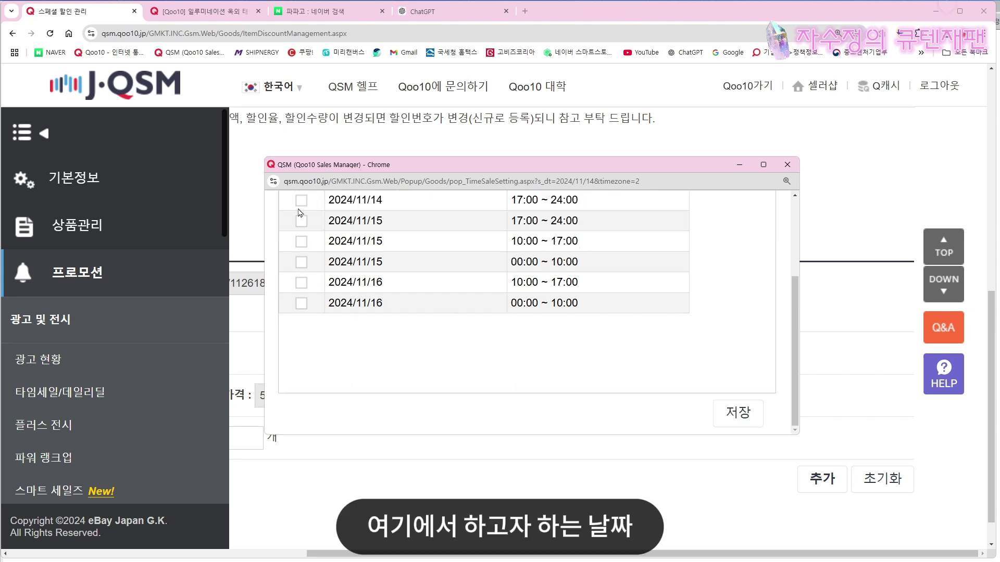
scroll(312, 208, "up", 1)
left_click(302, 252)
left_click(301, 273)
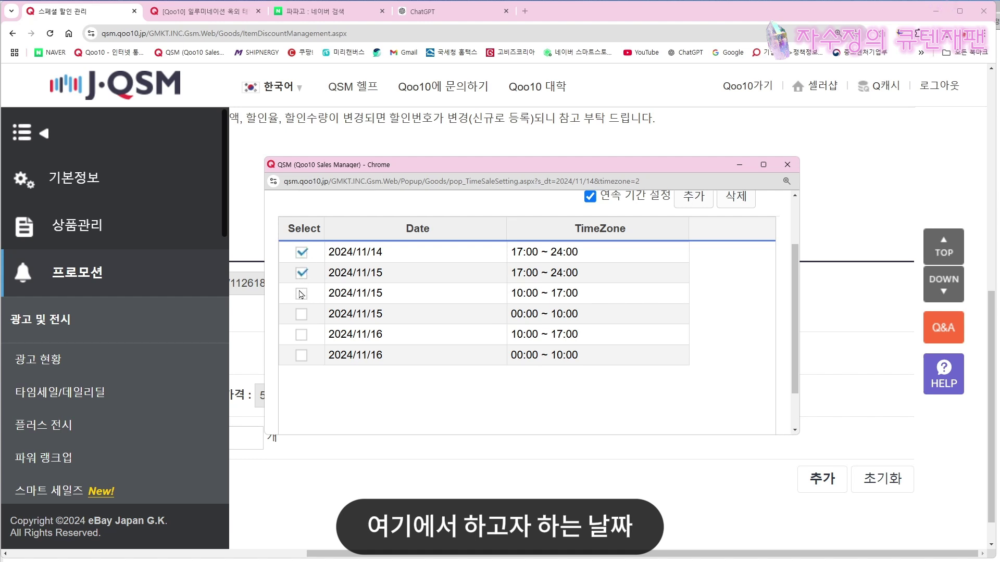
left_click(301, 294)
left_click(301, 314)
left_click(301, 335)
left_click(301, 355)
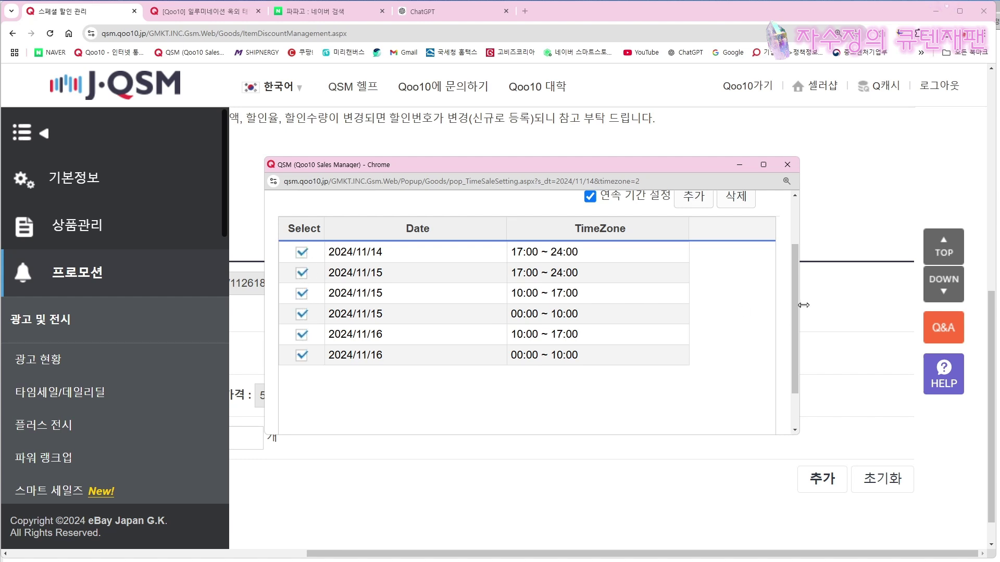
scroll(352, 283, "down", 1)
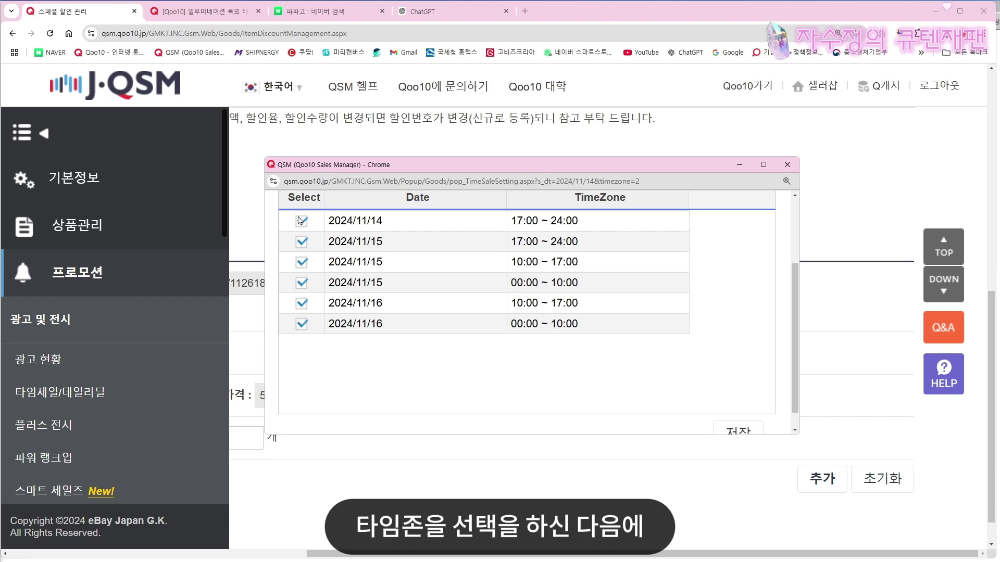
scroll(718, 424, "down", 1)
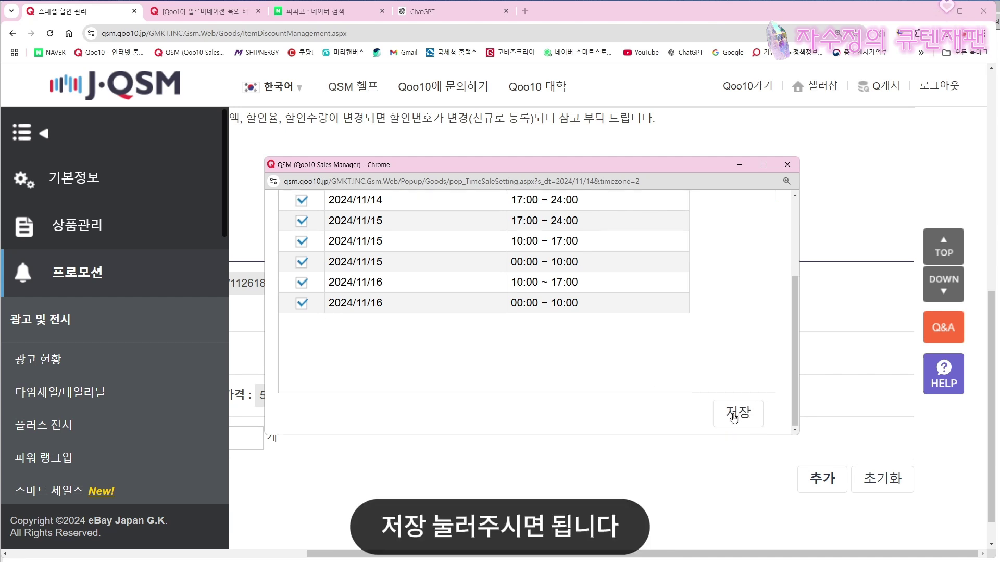
left_click(731, 417)
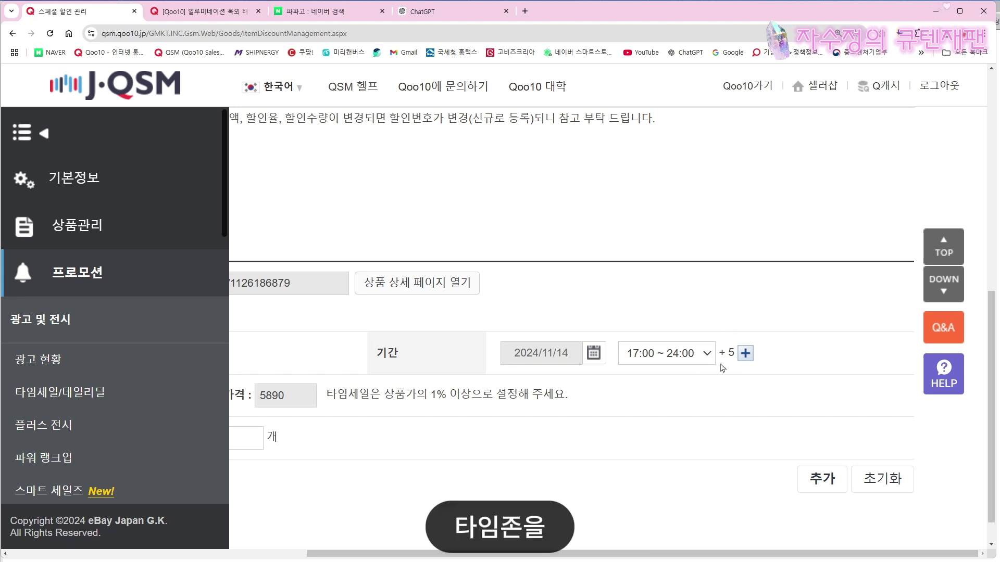
- Add the time sale with its selected periods and confirm the registration
left_click_drag(796, 554, 751, 555)
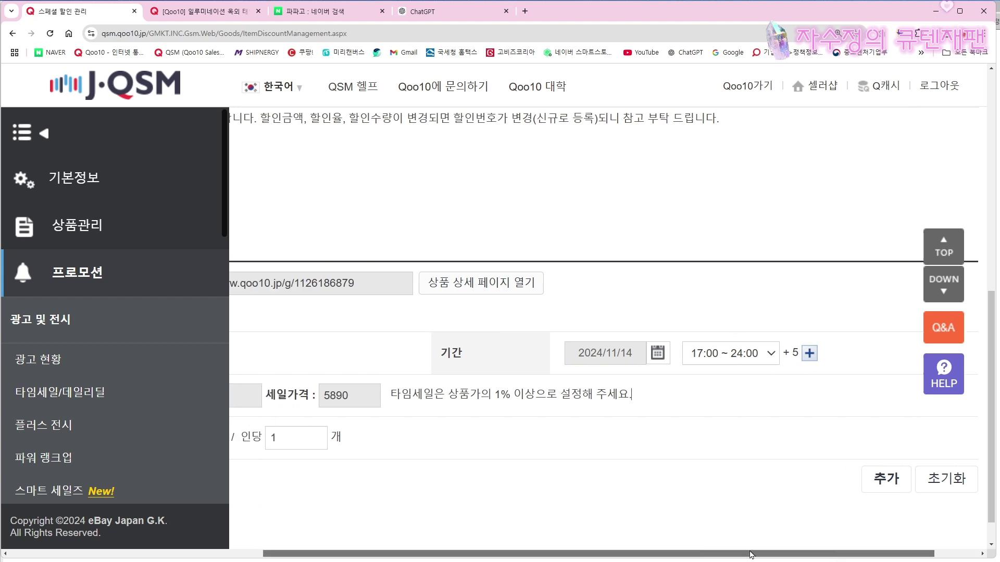
left_click(886, 479)
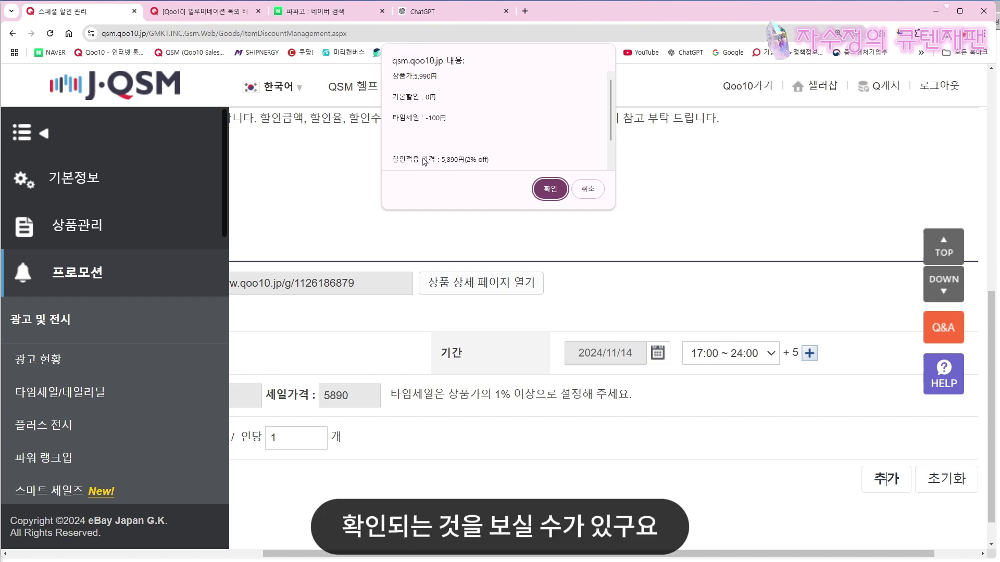
left_click(550, 190)
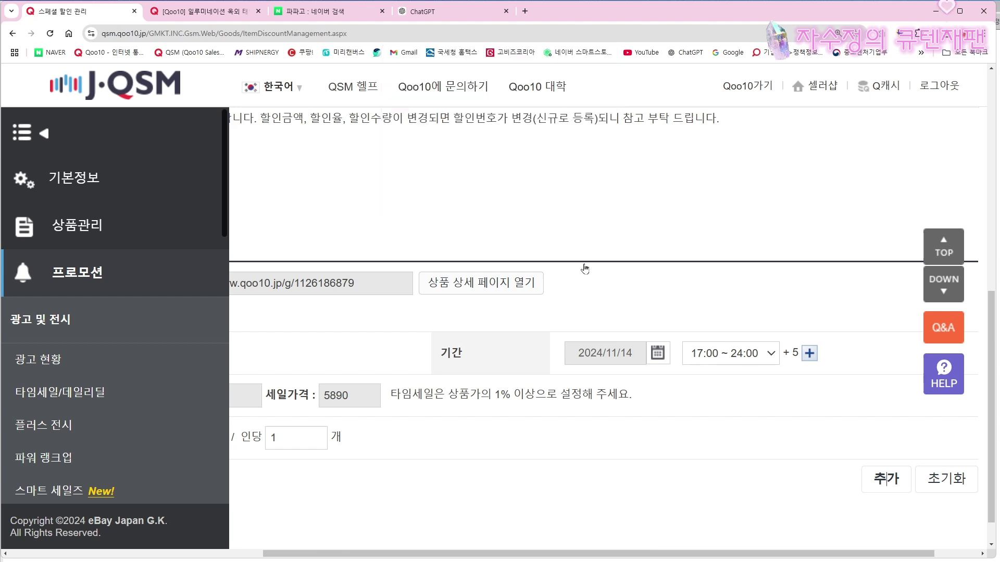
left_click(588, 121)
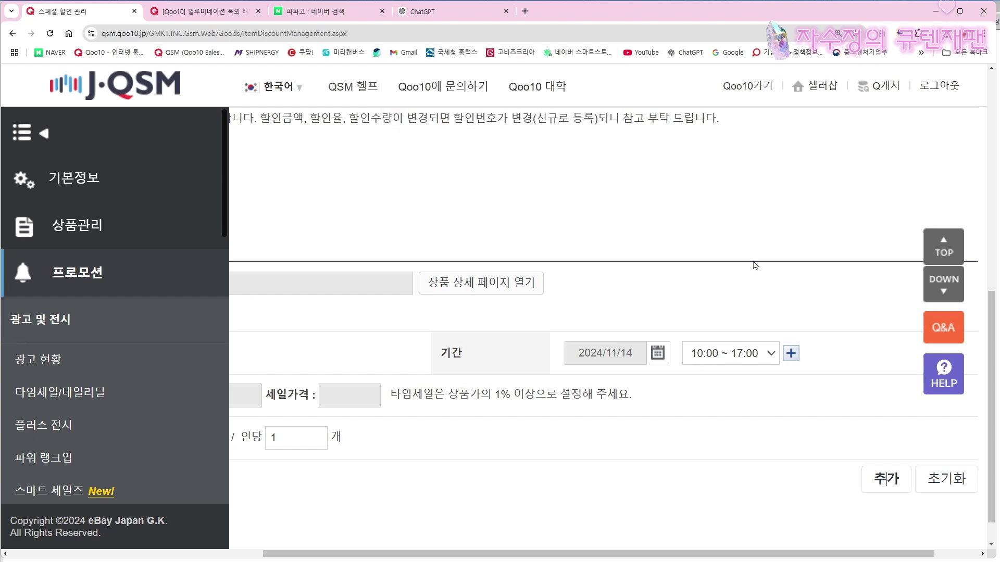
- Review the test product's time sale entries in the discount list, including their discount numbers, quantities and prices
left_click_drag(793, 555, 662, 555)
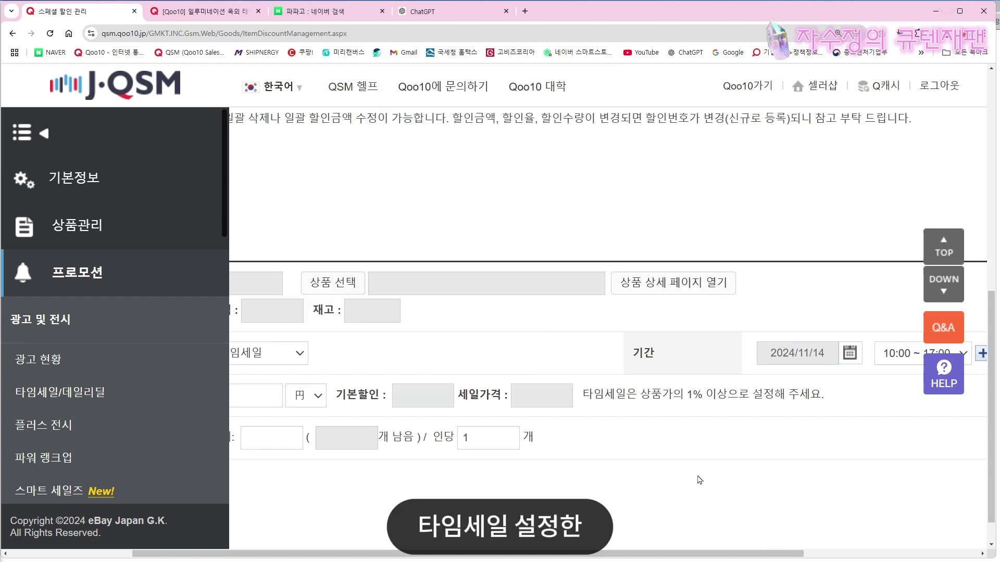
scroll(702, 482, "up", 4)
scroll(713, 558, "left", 1)
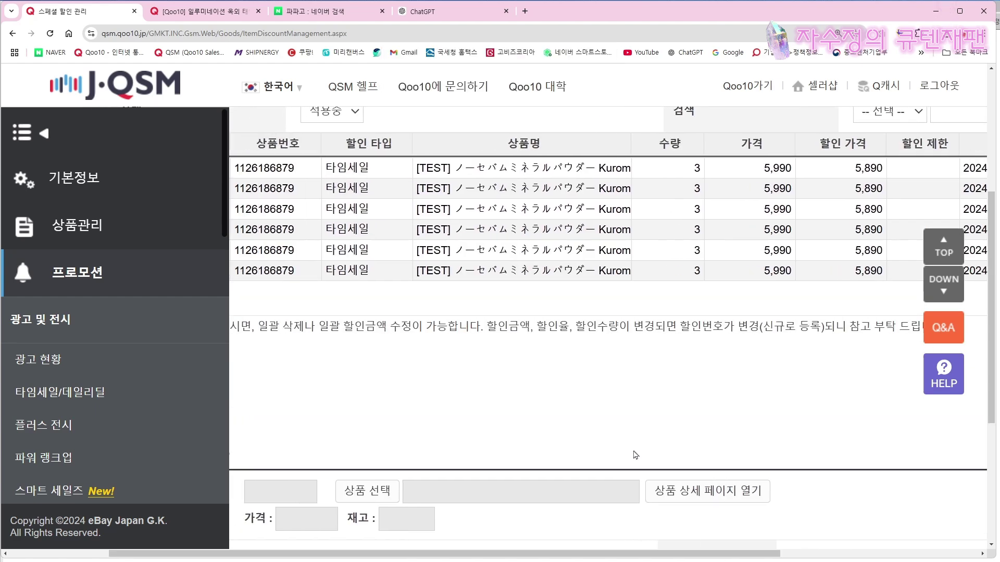
left_click_drag(719, 558, 607, 554)
scroll(589, 440, "up", 4)
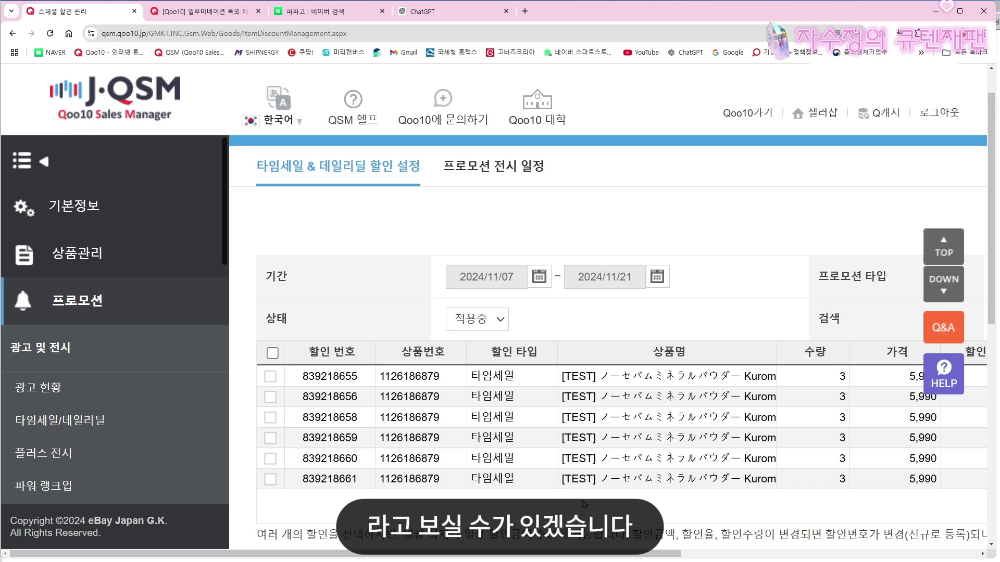
mouse_move(555, 554)
left_mouse_down()
mouse_move(815, 554)
mouse_move(565, 554)
left_mouse_up()
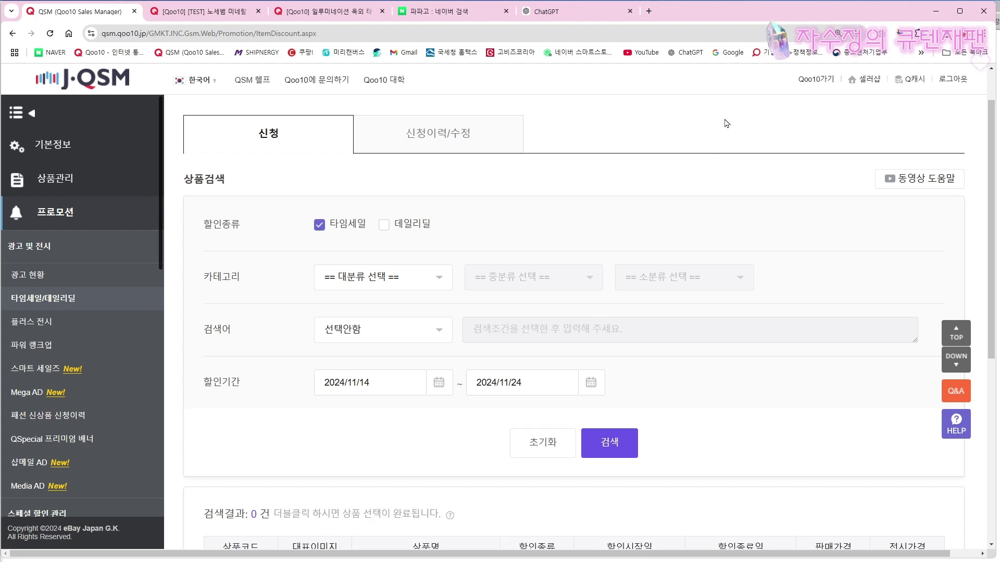
- Open the Qoo10 storefront and examine how products are placed on the 타임 세일 page's 생활 잡화 category
left_click(816, 79)
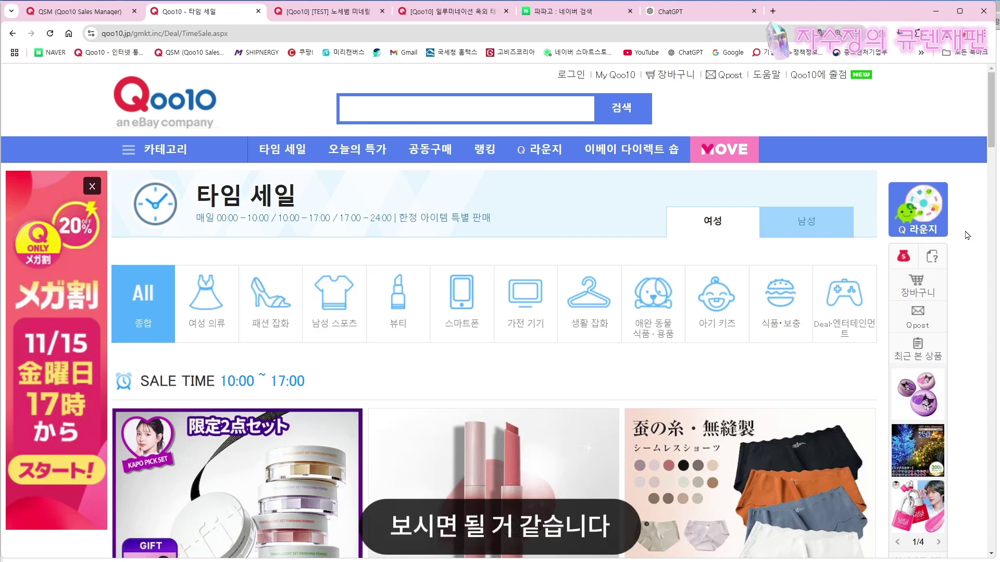
key("ctrl+minus")
key("ctrl+minus")
key("ctrl+minus")
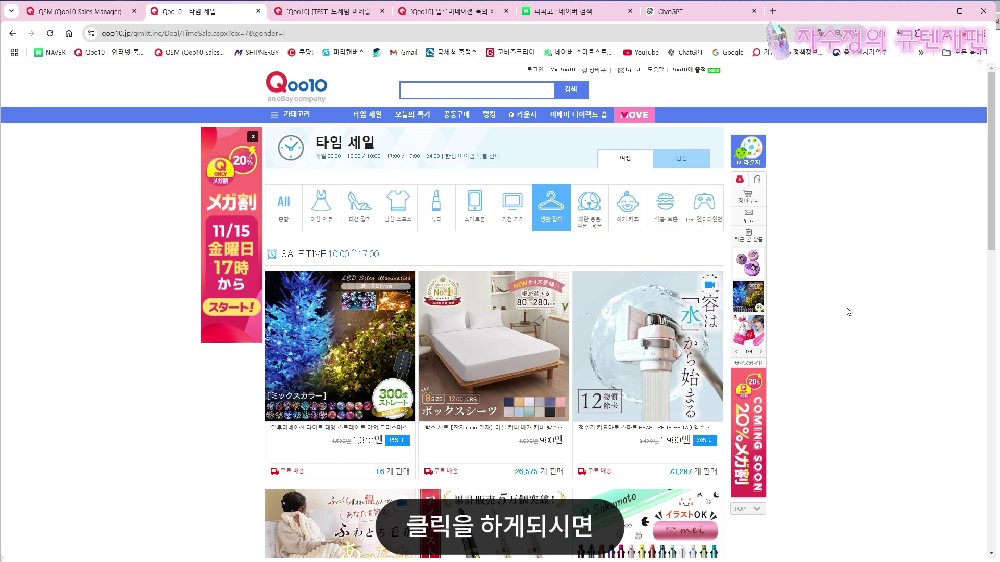
scroll(848, 313, "down", 1)
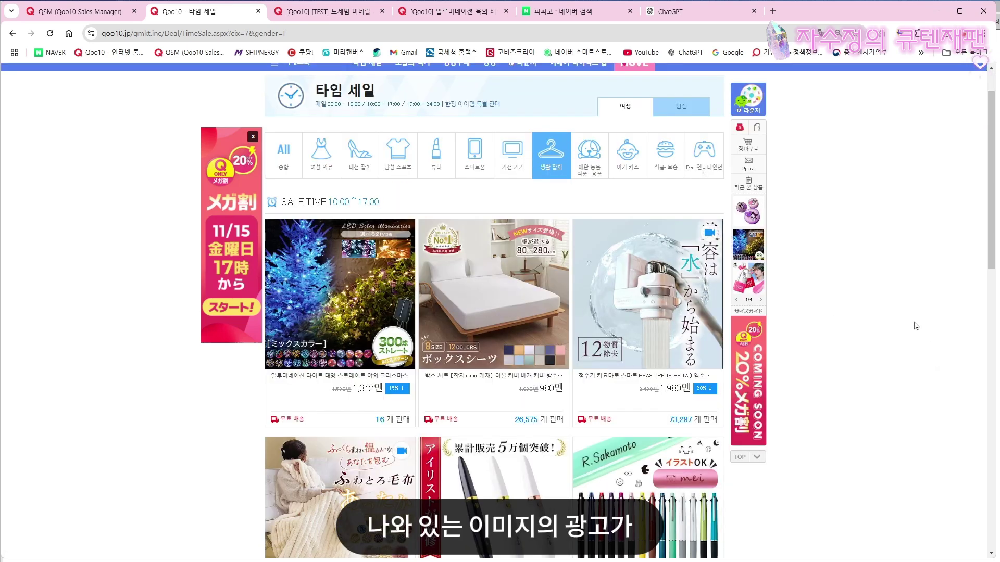
scroll(917, 326, "down", 2)
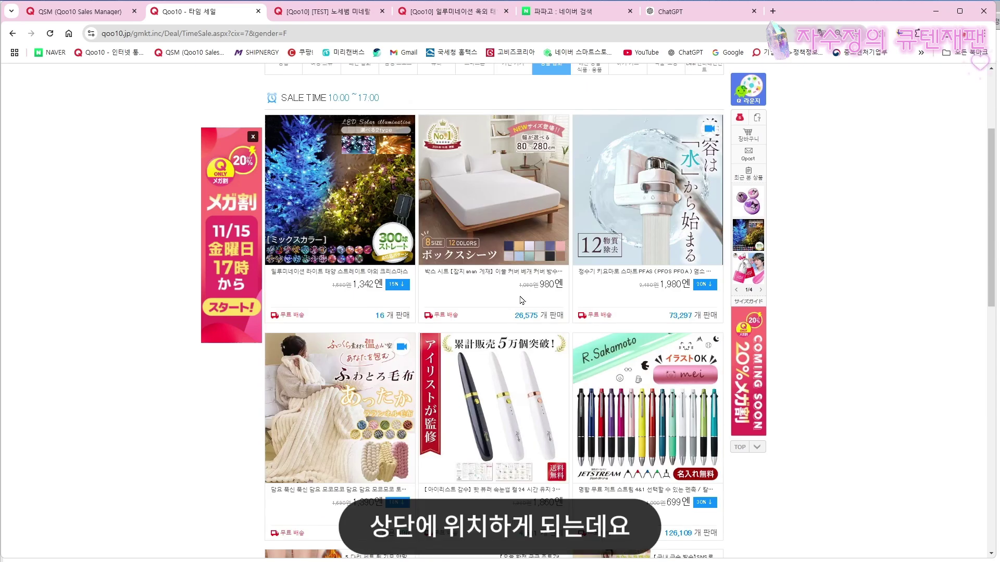
scroll(620, 262, "down", 3)
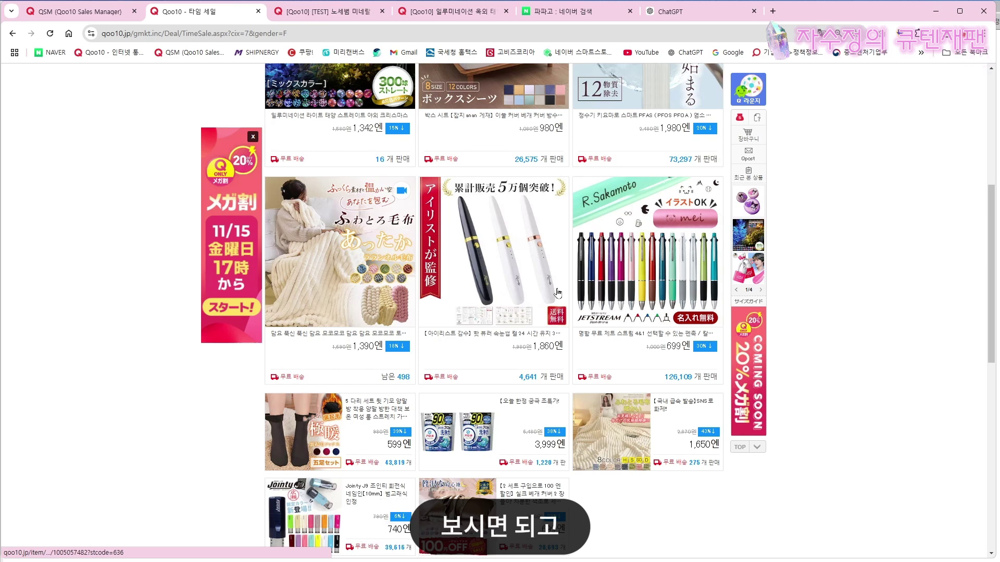
scroll(575, 260, "down", 1)
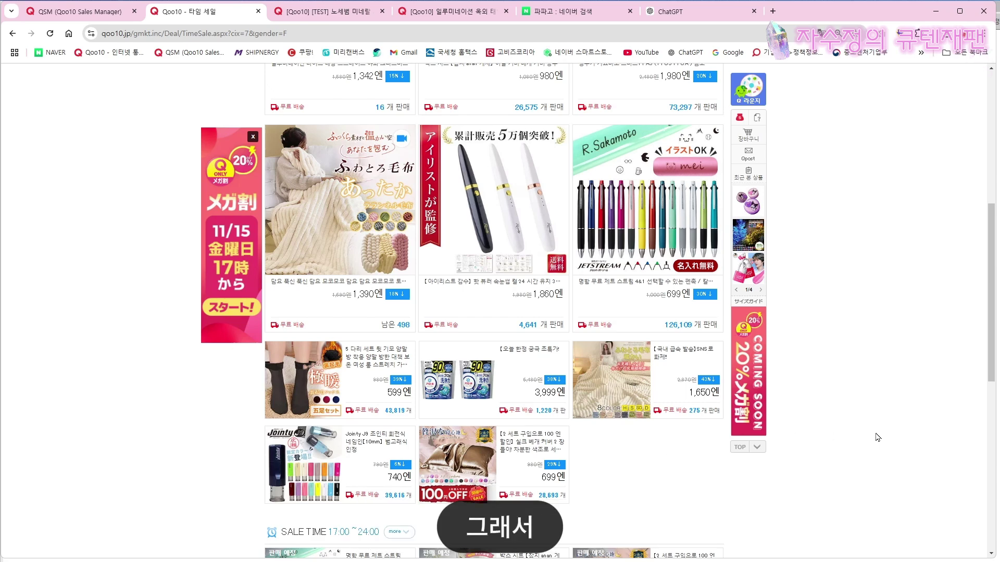
scroll(463, 504, "up", 2)
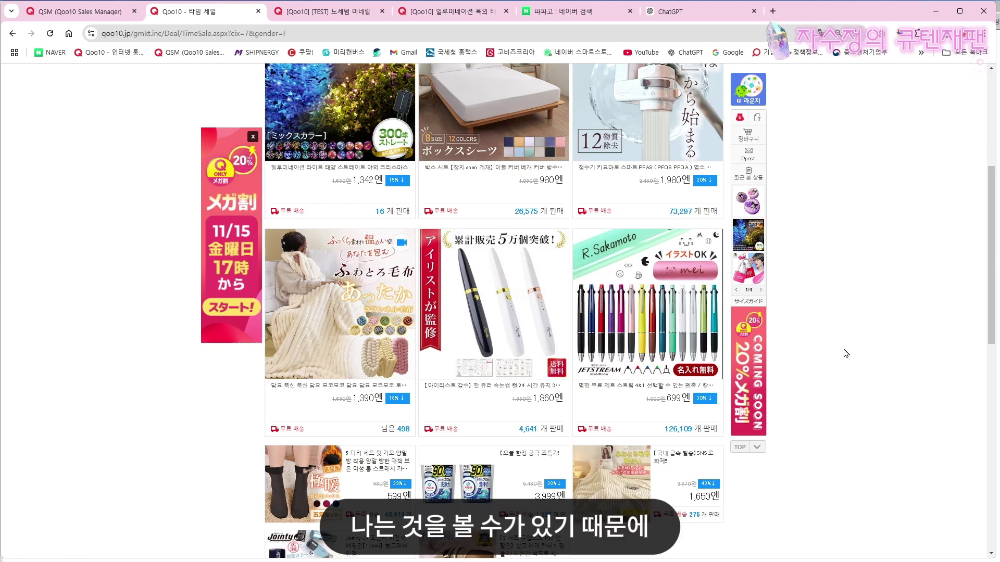
scroll(846, 354, "up", 5)
scroll(349, 243, "down", 3)
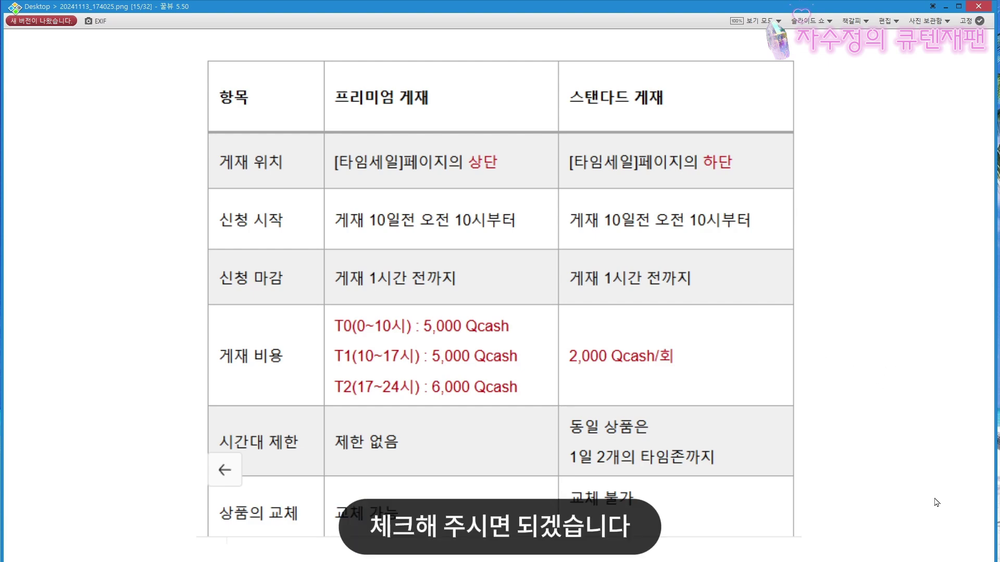
- Close the ad comparison image and search for time sale products in the category 베이스 메이크업 > 파우더
key("Escape")
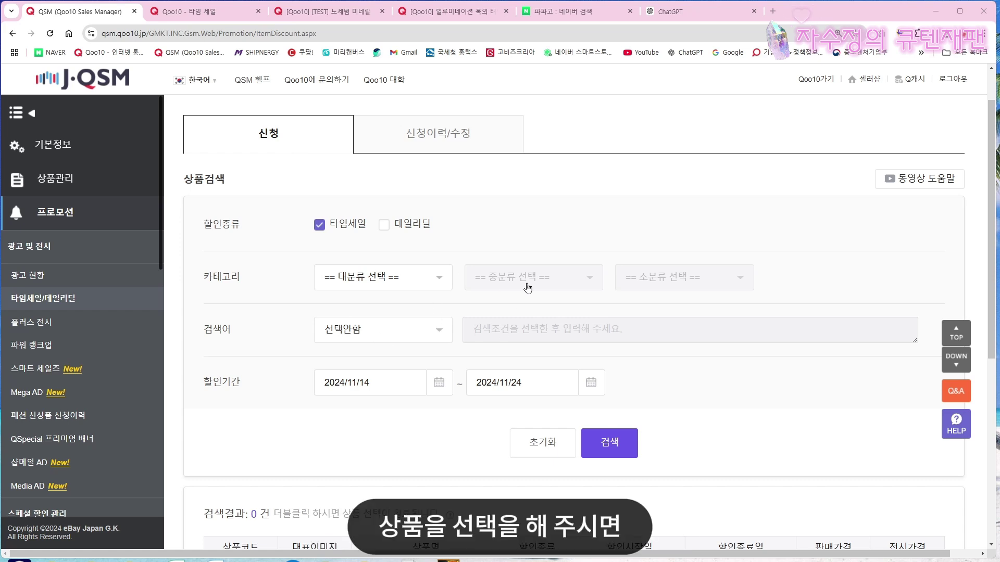
left_click(400, 279)
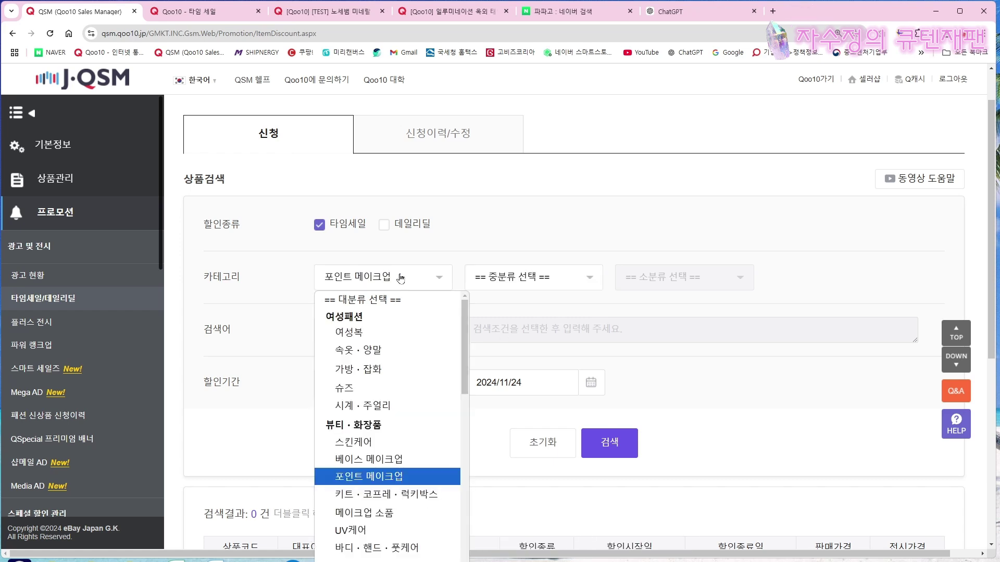
left_click(369, 459)
left_click(523, 281)
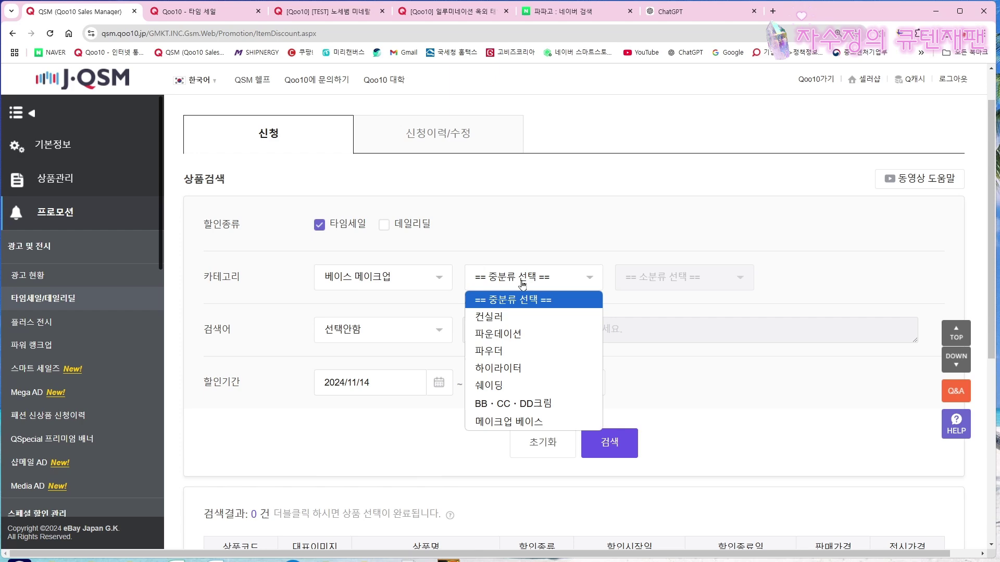
left_click(527, 352)
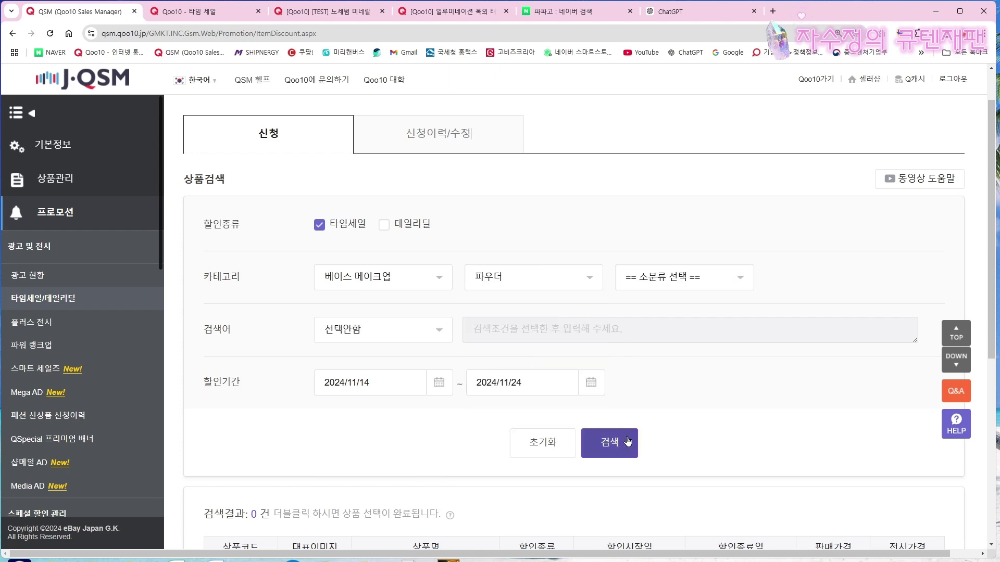
left_click(609, 443)
scroll(723, 364, "down", 4)
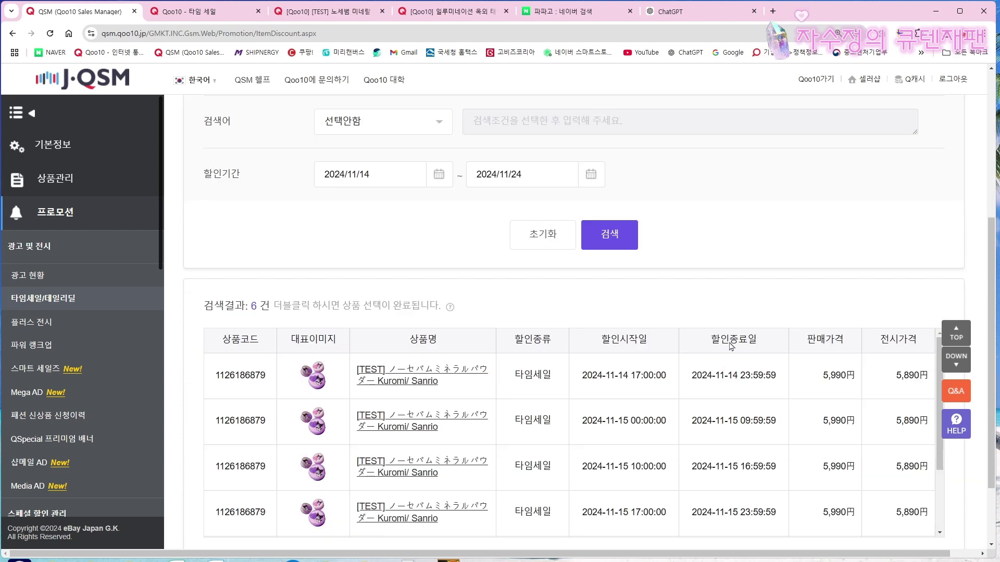
scroll(731, 346, "down", 3)
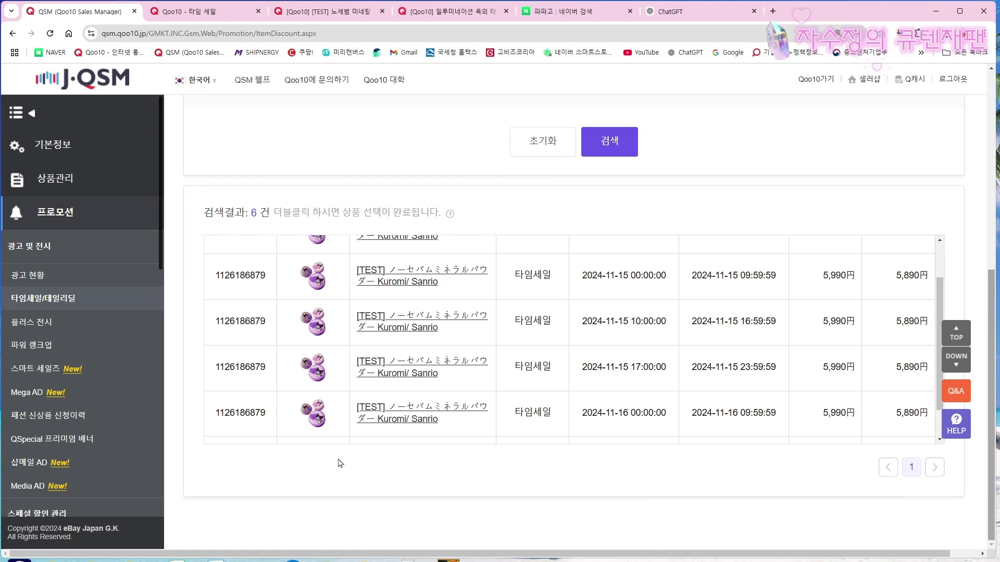
double_click(228, 280)
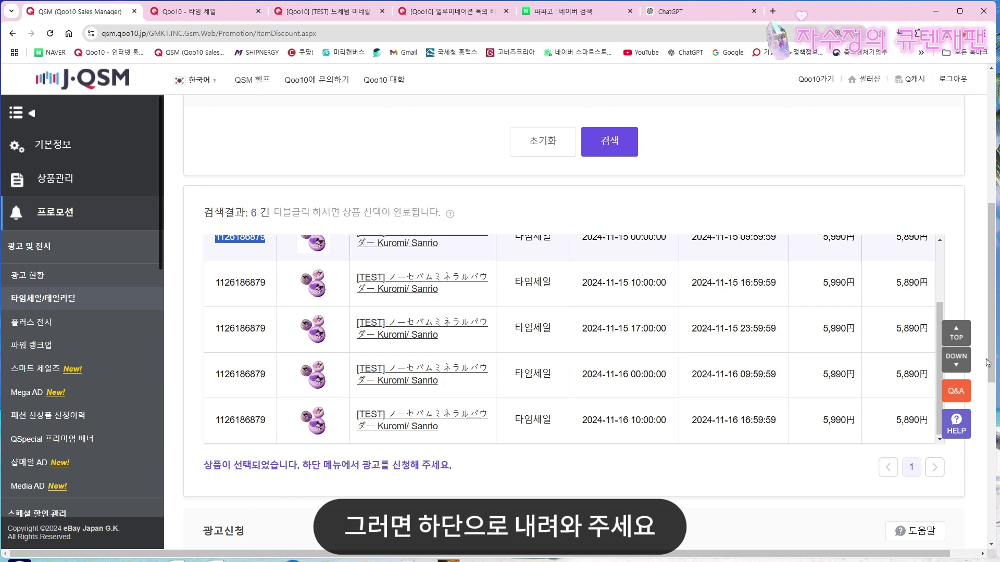
- In the ad application form, switch the 타임세일 ad's type between 스탠다드 and 프리미엄, leaving it on 프리미엄
left_click_drag(993, 358, 992, 513)
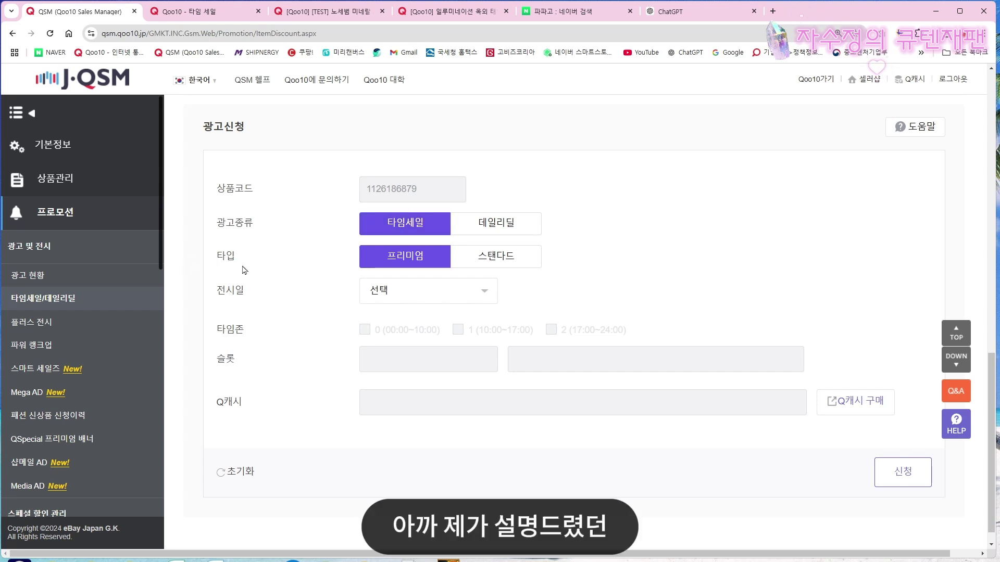
left_click(515, 268)
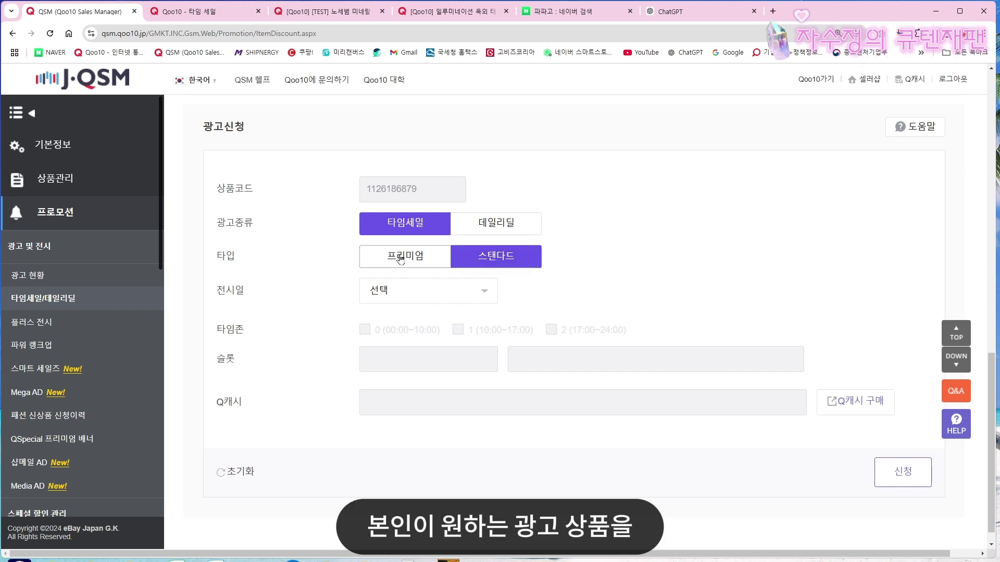
left_click(401, 260)
left_click(503, 262)
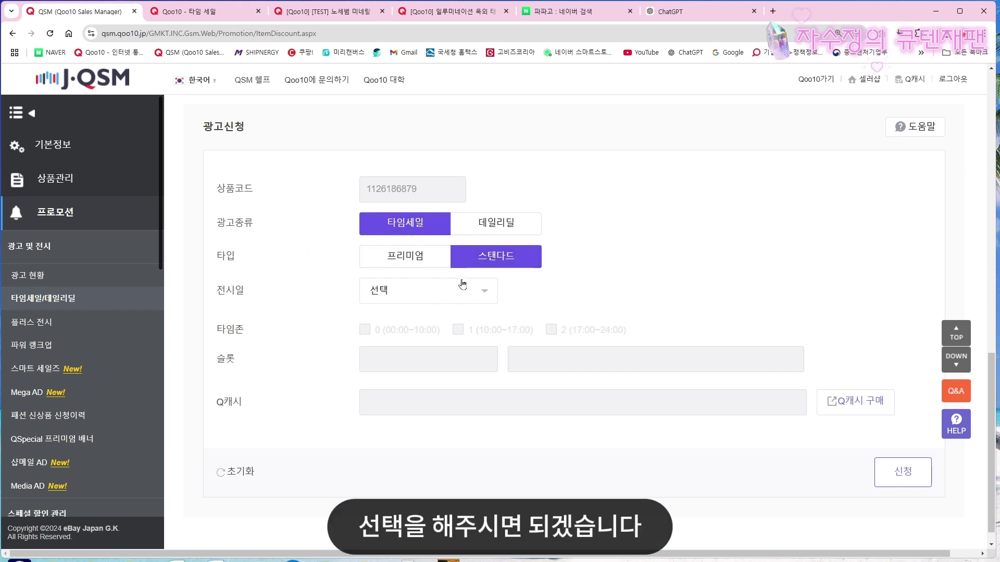
left_click(405, 256)
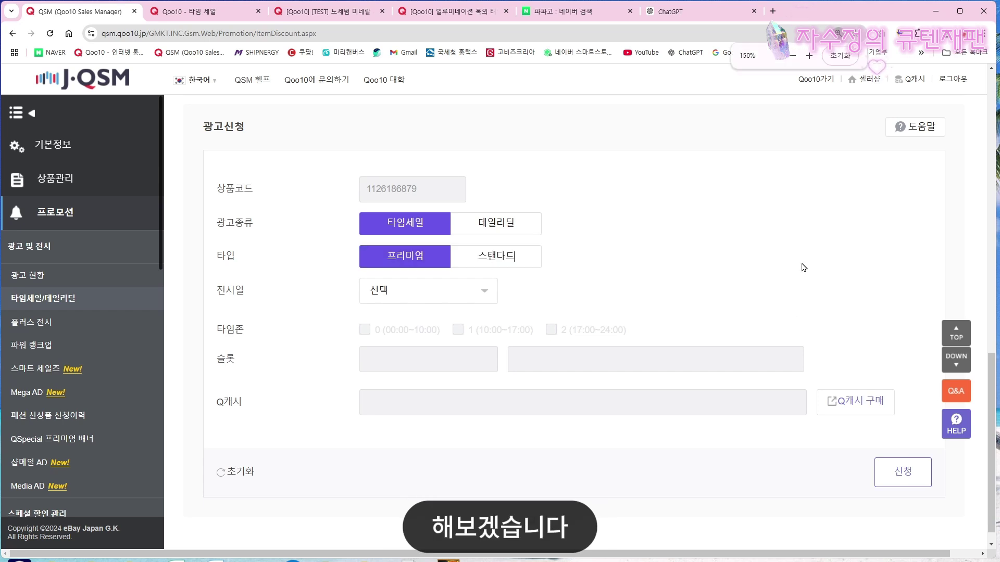
- Set the ad's display date to 2024-11-14 and check the remaining slots and the required Q캐시 for its time zone
left_click(506, 342)
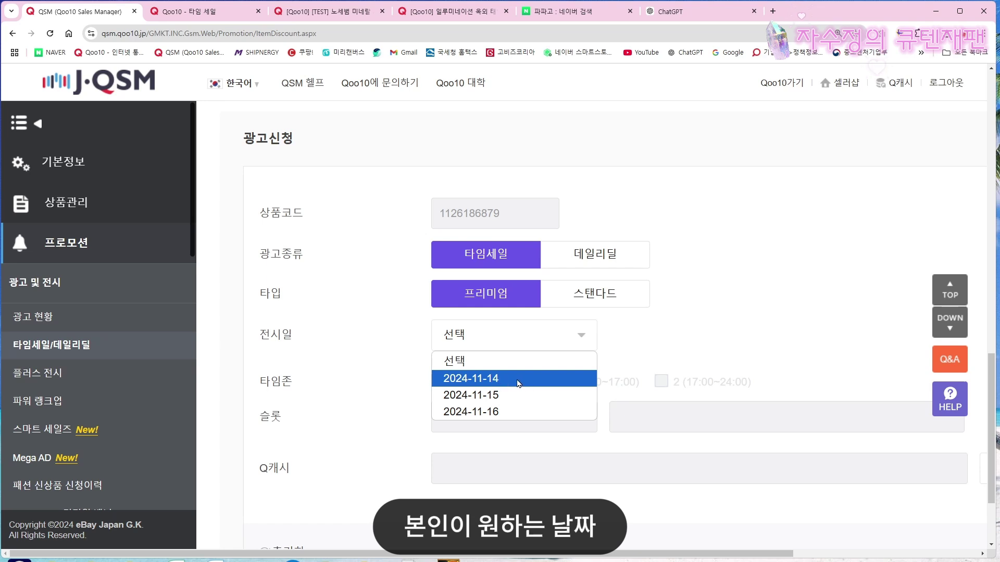
left_click(476, 379)
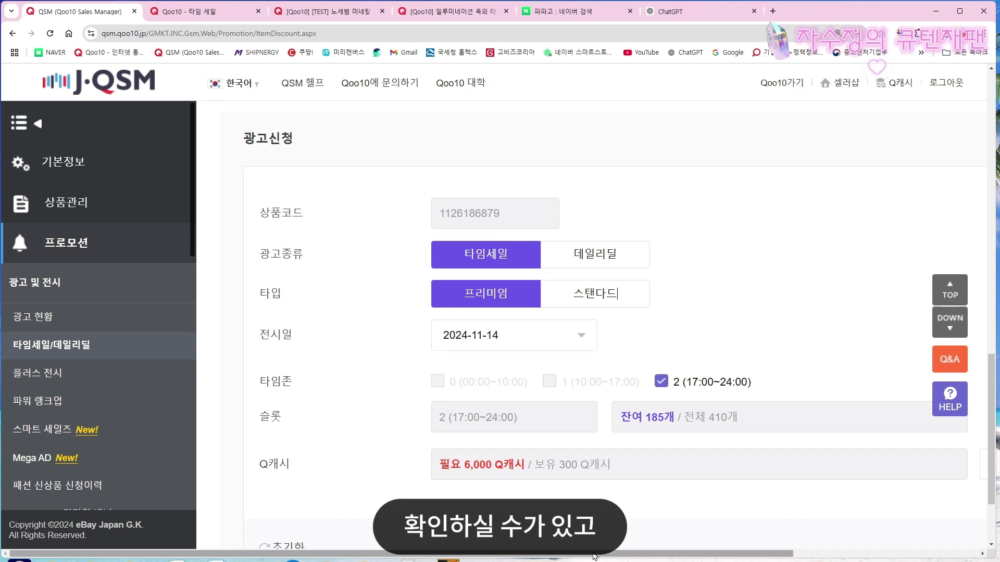
scroll(595, 556, "right", 3)
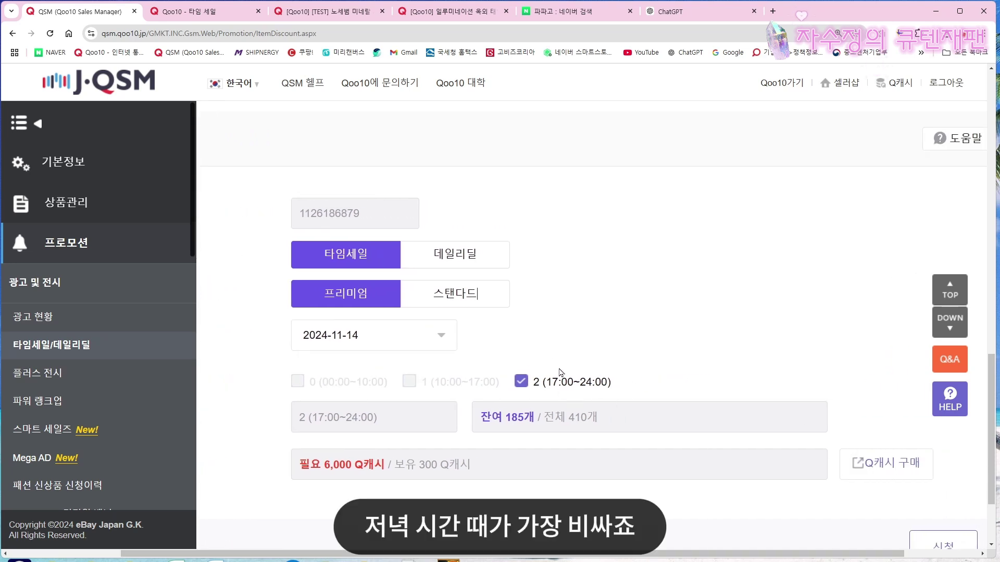
left_click_drag(301, 465, 380, 465)
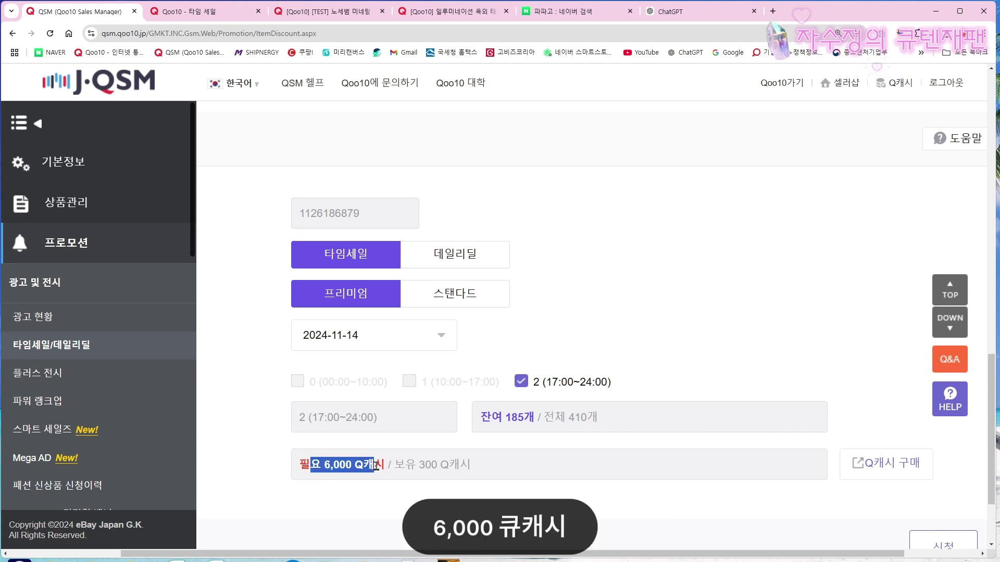
left_click(758, 311)
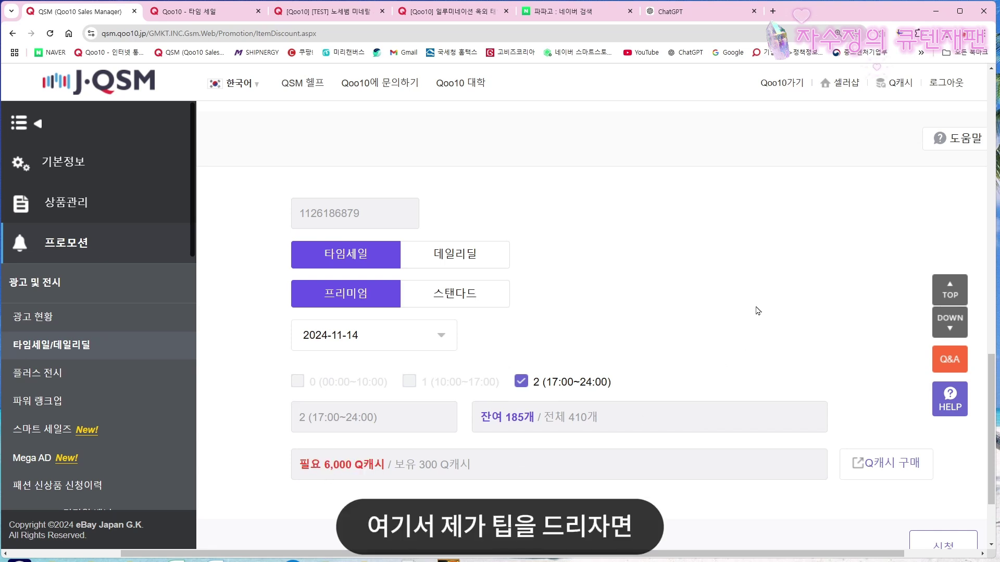
left_click_drag(322, 466, 392, 467)
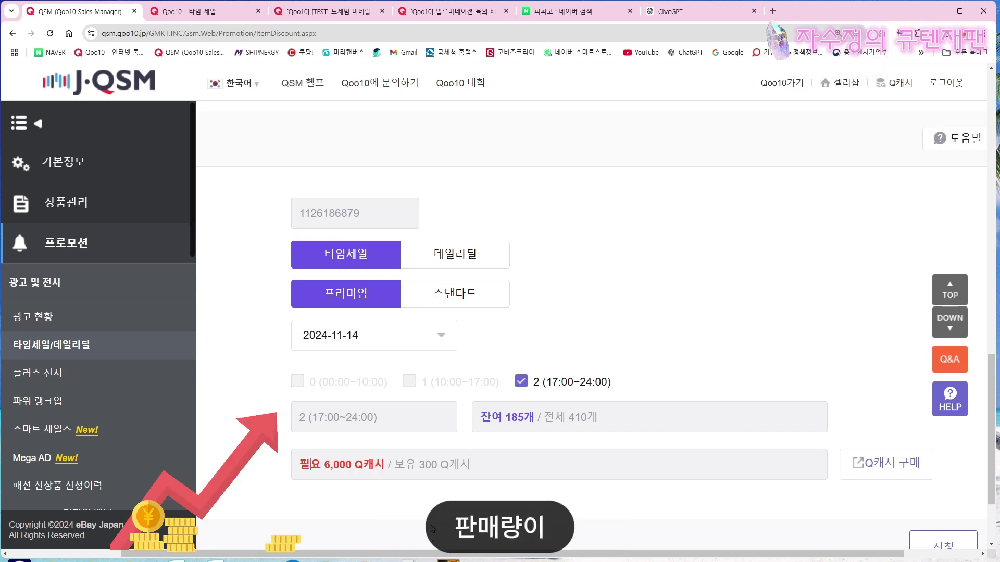
left_click(438, 508)
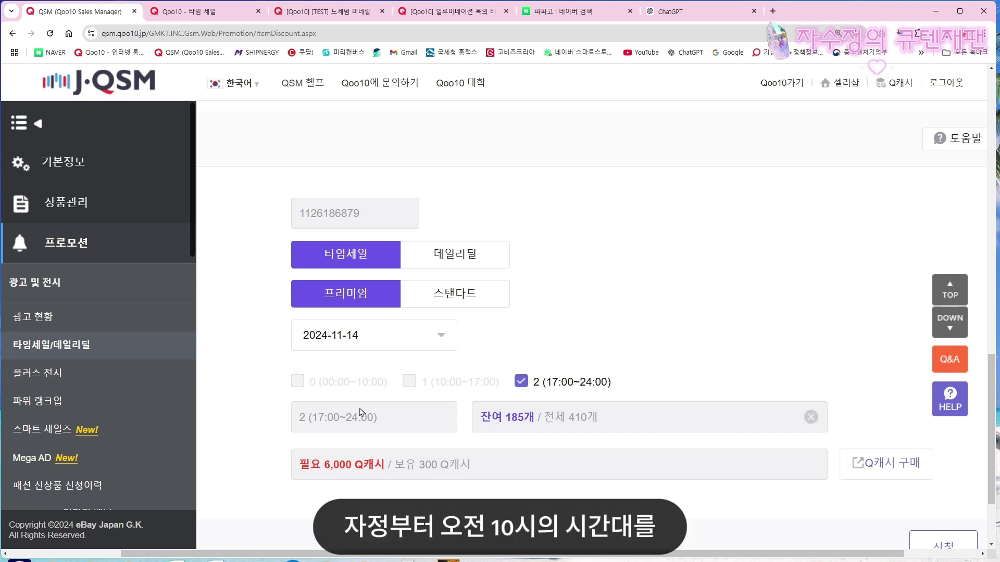
- Set the display date to 2024-11-15 and exclude, then re-include, time zones 0 and 1 to compare the required Q캐시
left_click(413, 337)
left_click(396, 392)
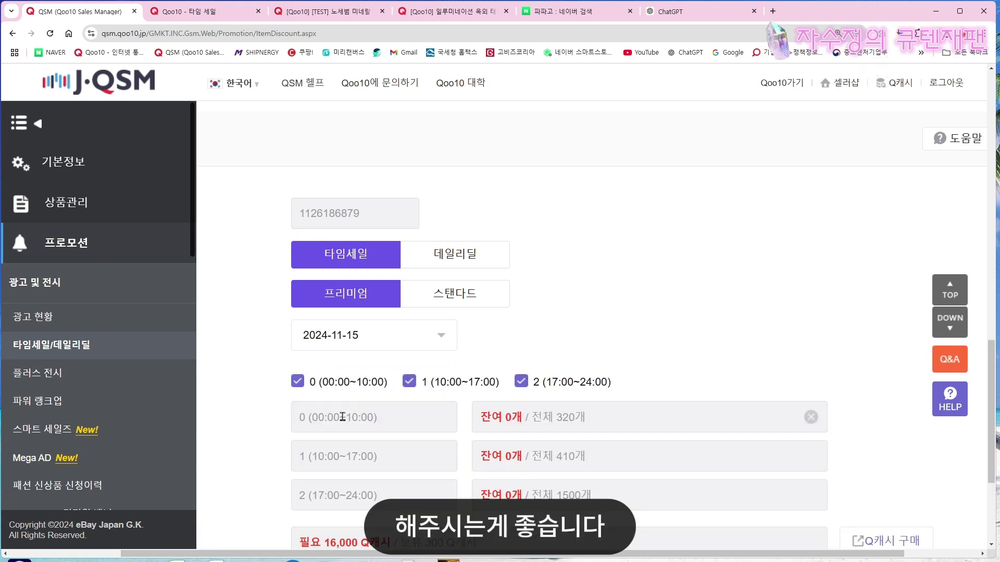
left_click(409, 382)
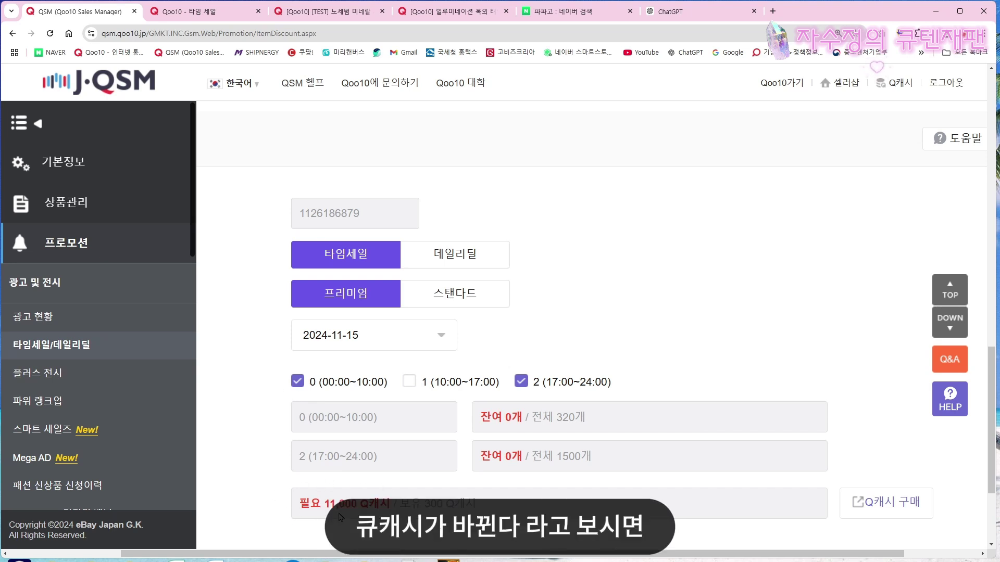
left_click(298, 381)
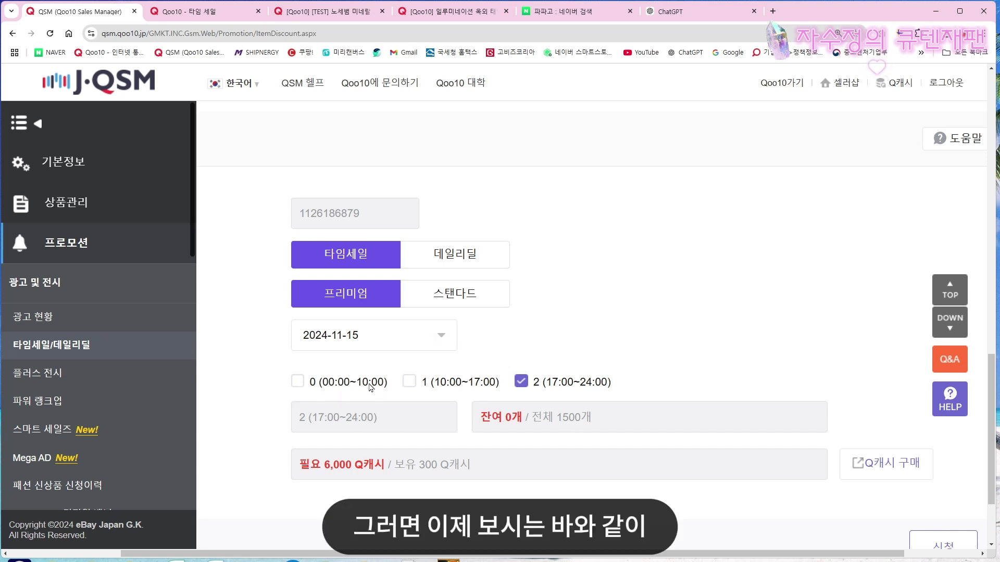
left_click(298, 382)
left_click(410, 382)
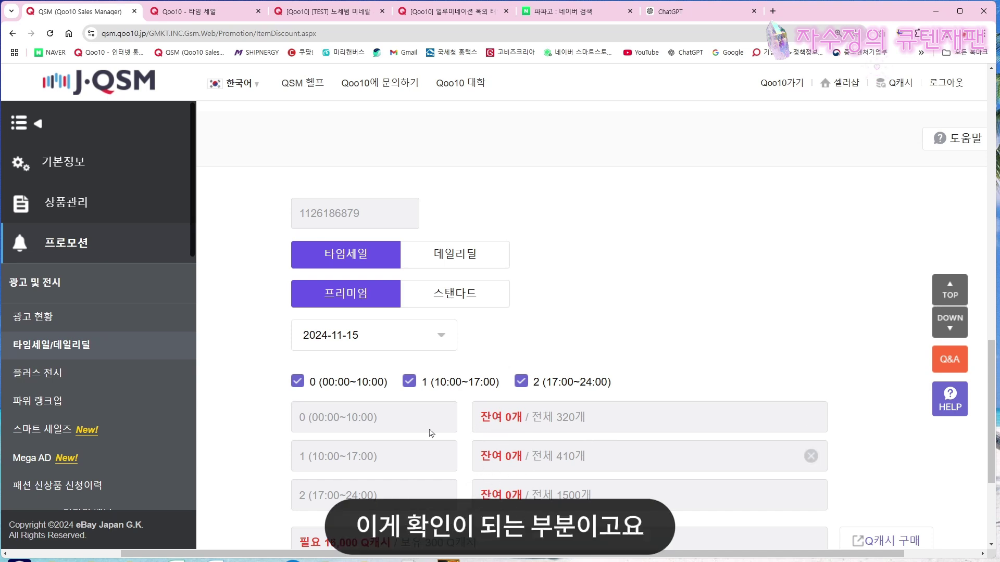
- Compare the slots of the available display dates, set the date to 2024-11-16, and compare 스탠다드 before returning to 프리미엄
left_click(412, 344)
left_click(372, 378)
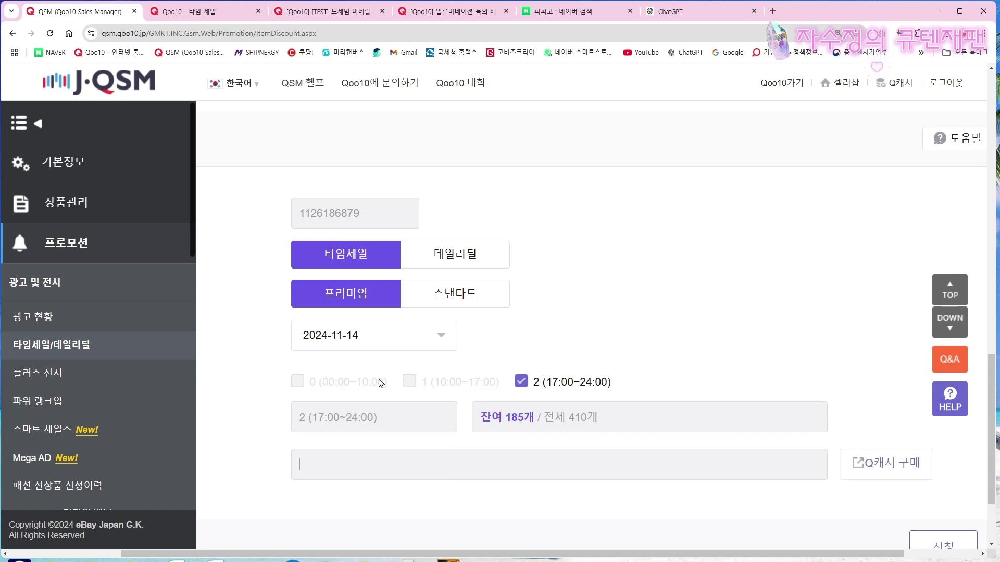
left_click(439, 343)
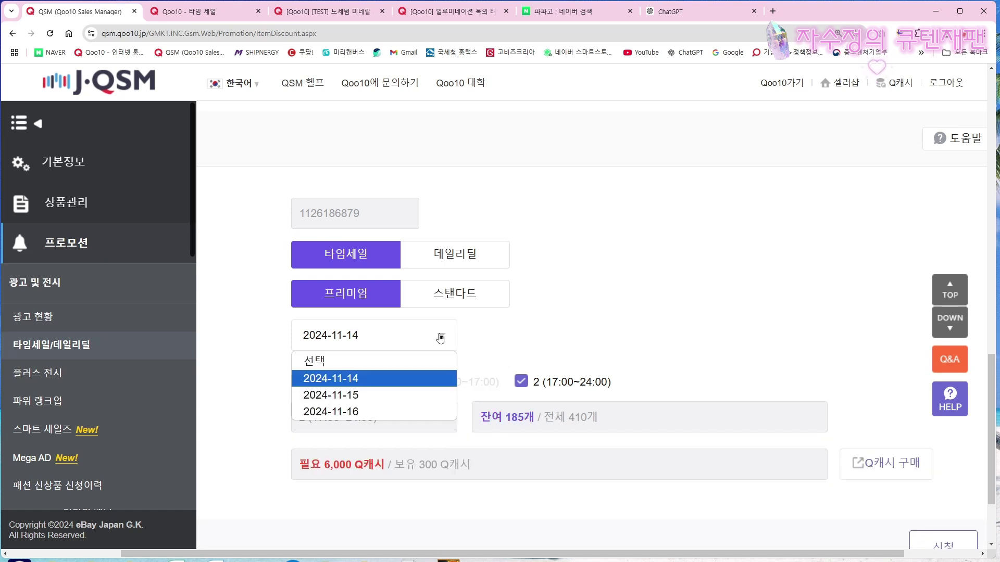
left_click(443, 412)
left_click(441, 339)
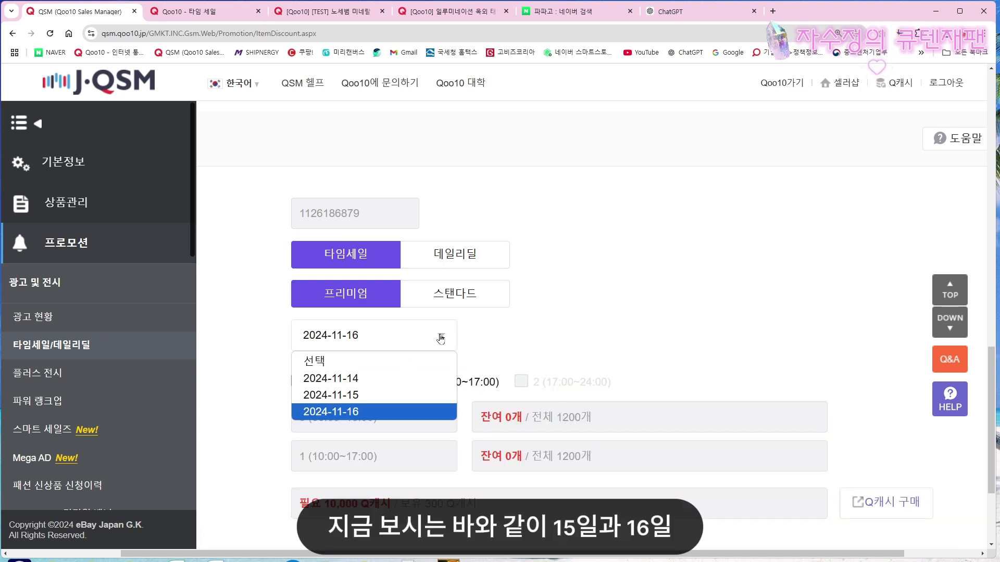
left_click(412, 393)
left_click(443, 341)
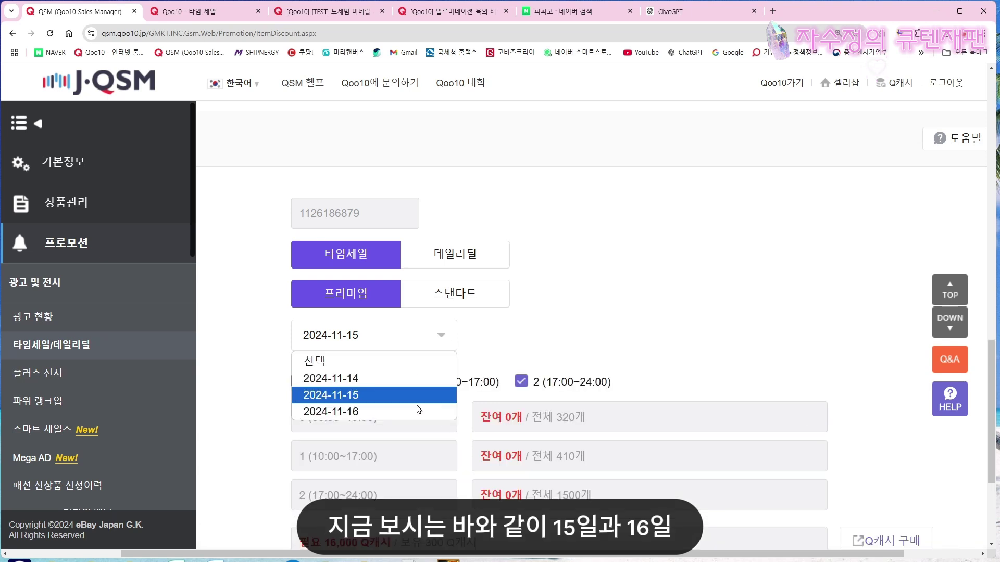
left_click(403, 415)
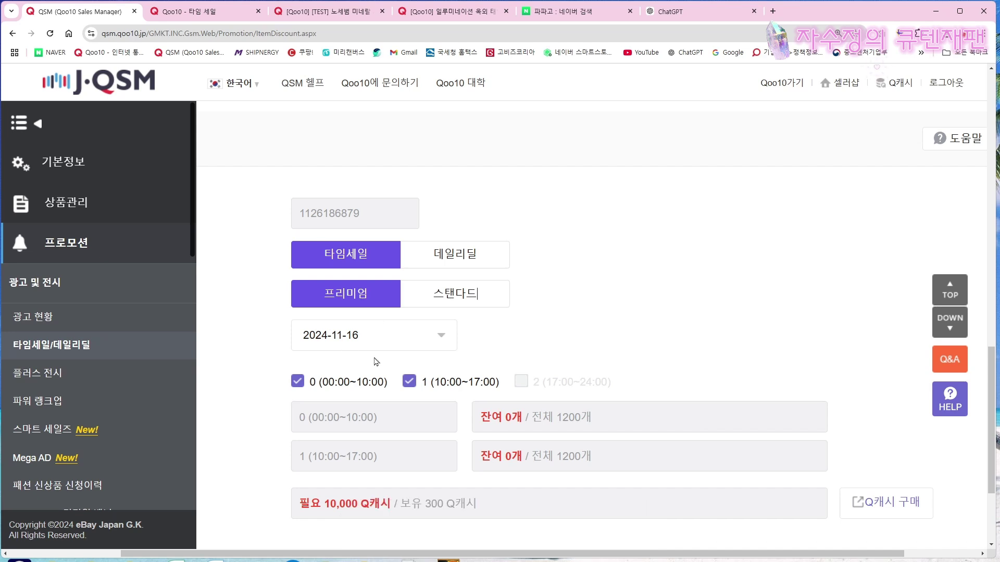
left_click(451, 292)
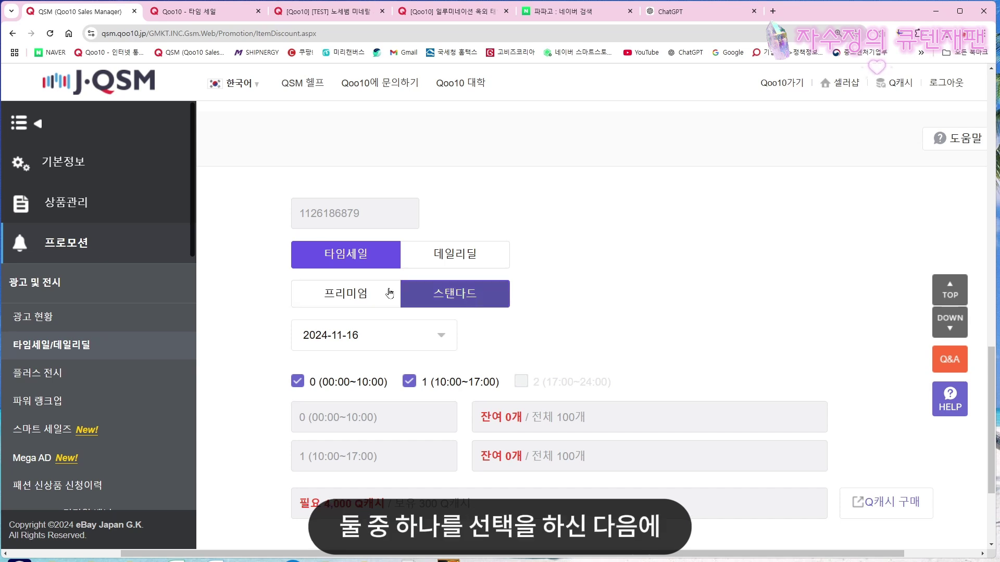
left_click(342, 296)
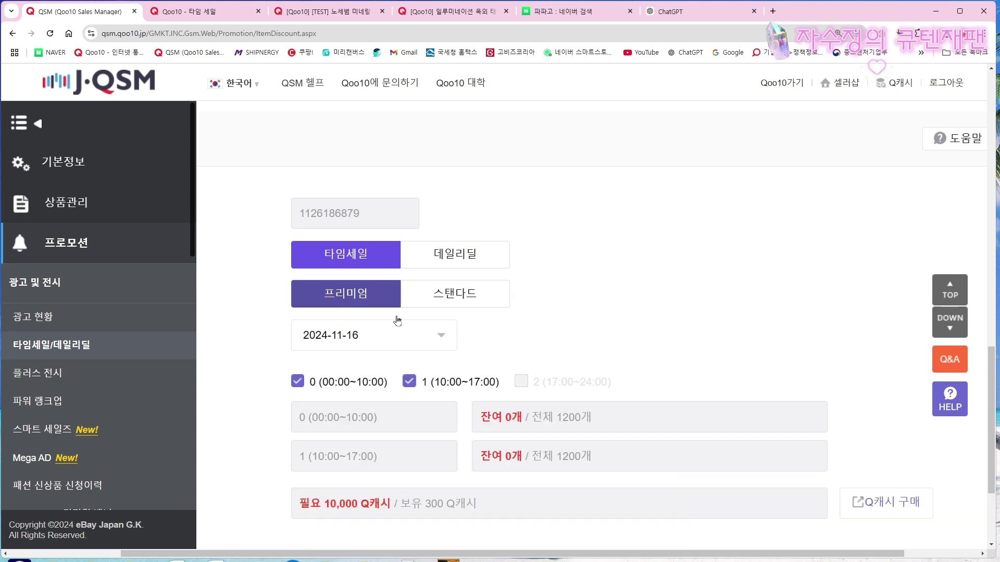
- Open the 신청이력/수정 section and examine its search conditions for past 타임세일 ad applications
scroll(719, 489, "down", 2)
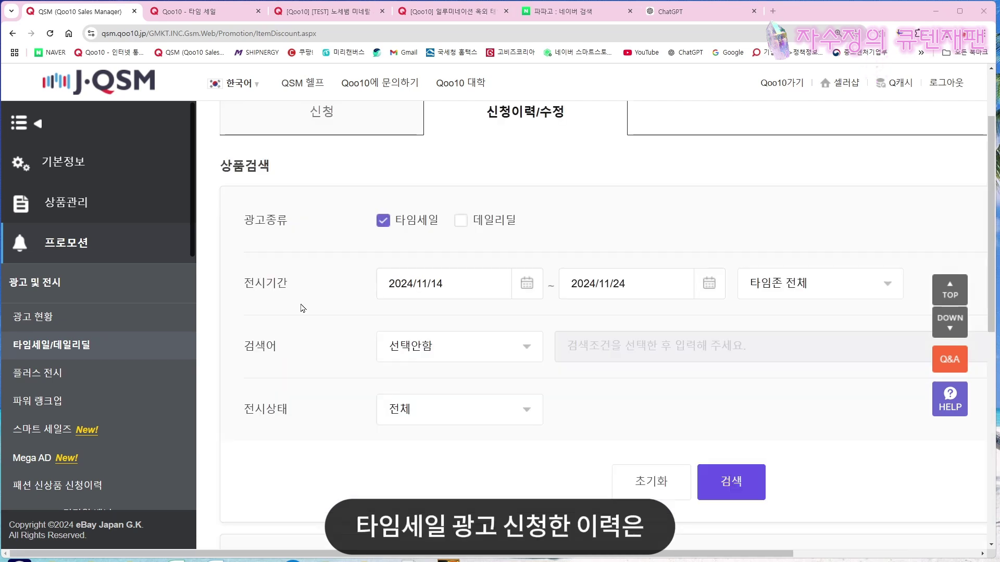
scroll(300, 308, "up", 1)
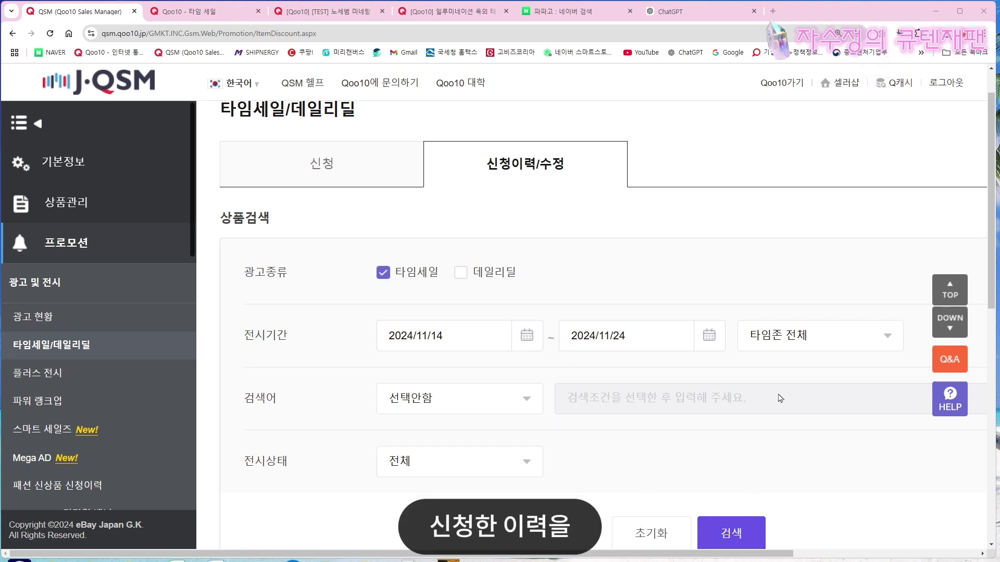
scroll(780, 399, "down", 1)
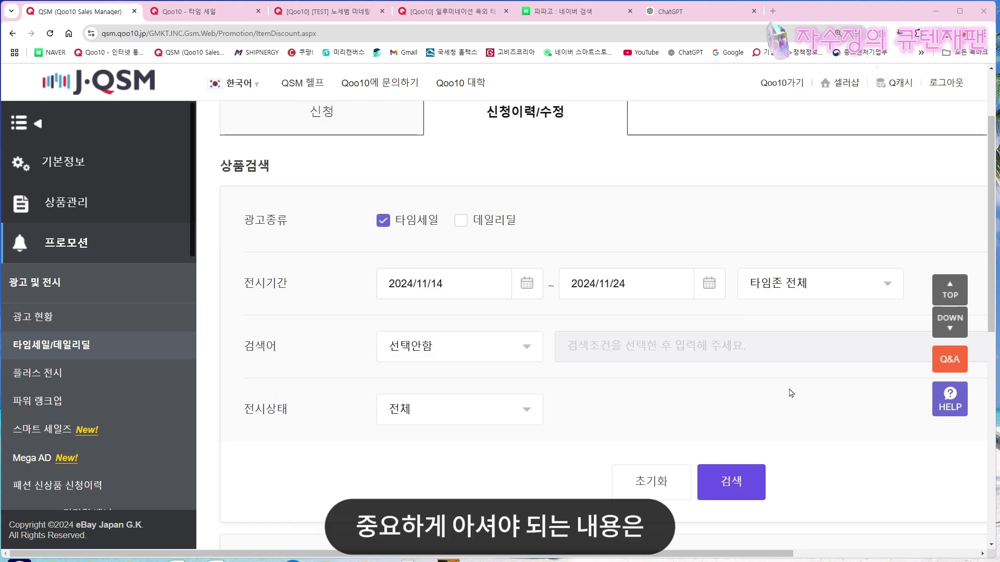